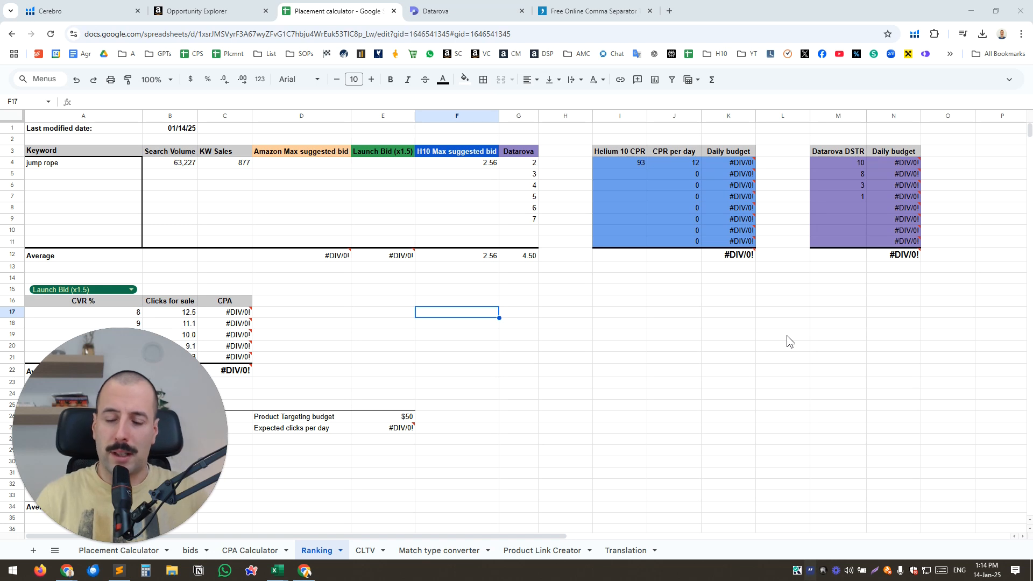
Look over the Ranking sheet and switch to Amazon's Opportunity Explorer to view the top clicked products of the weighted jump rope niche.
scroll(716, 328, "down", 3)
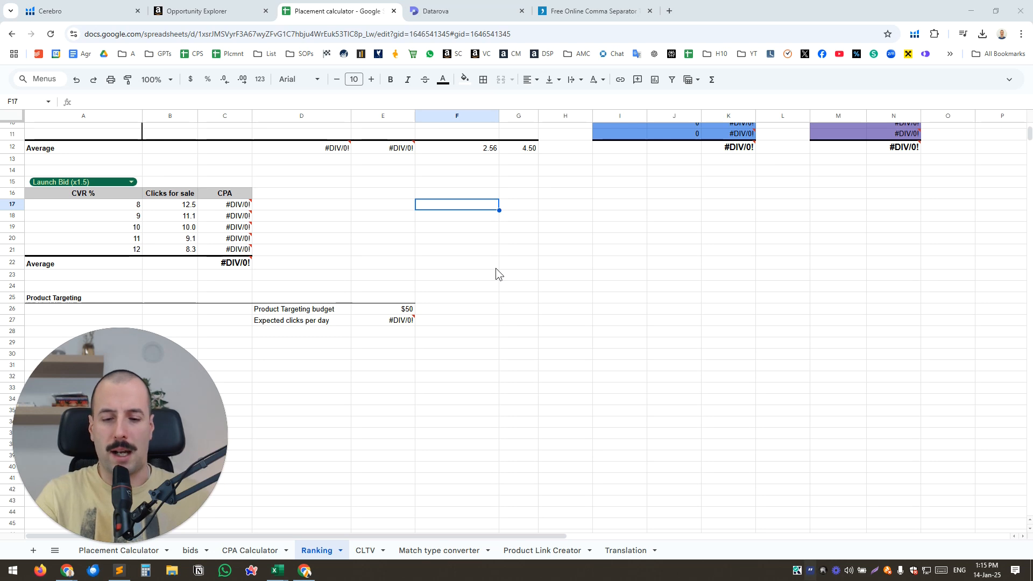
scroll(497, 268, "up", 3)
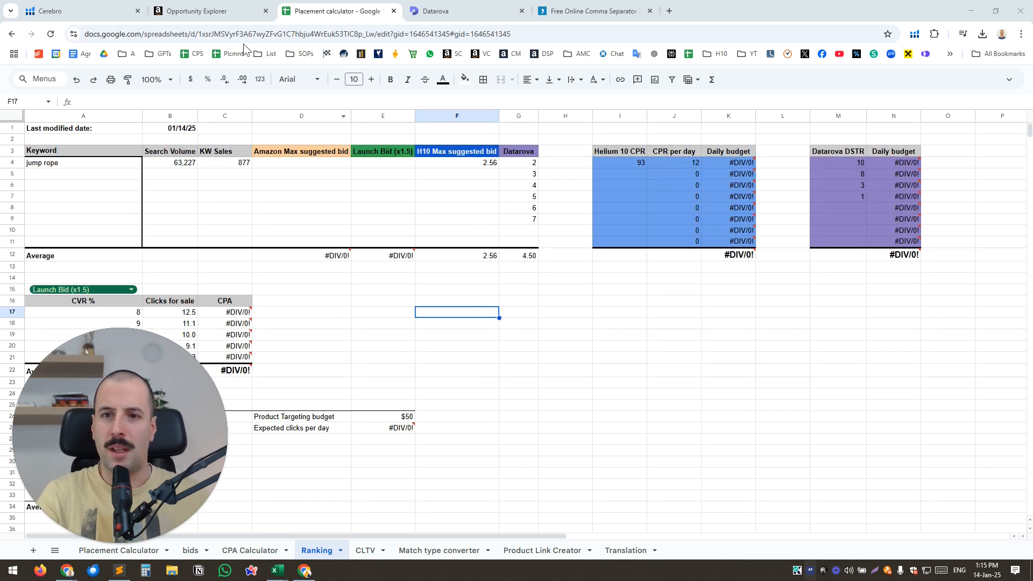
left_click(204, 11)
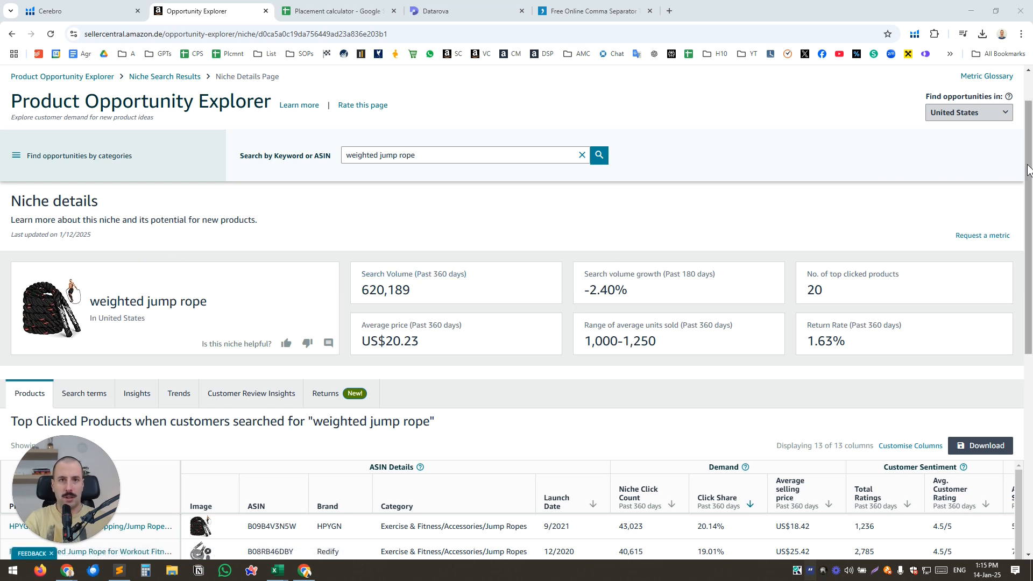
left_click_drag(1028, 169, 1028, 171)
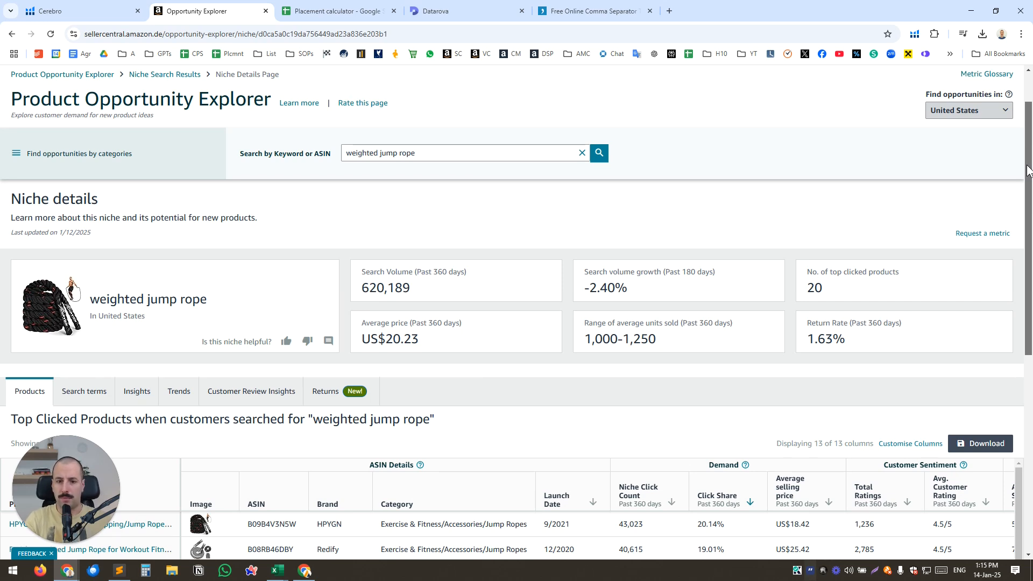
left_click_drag(1028, 170, 1026, 314)
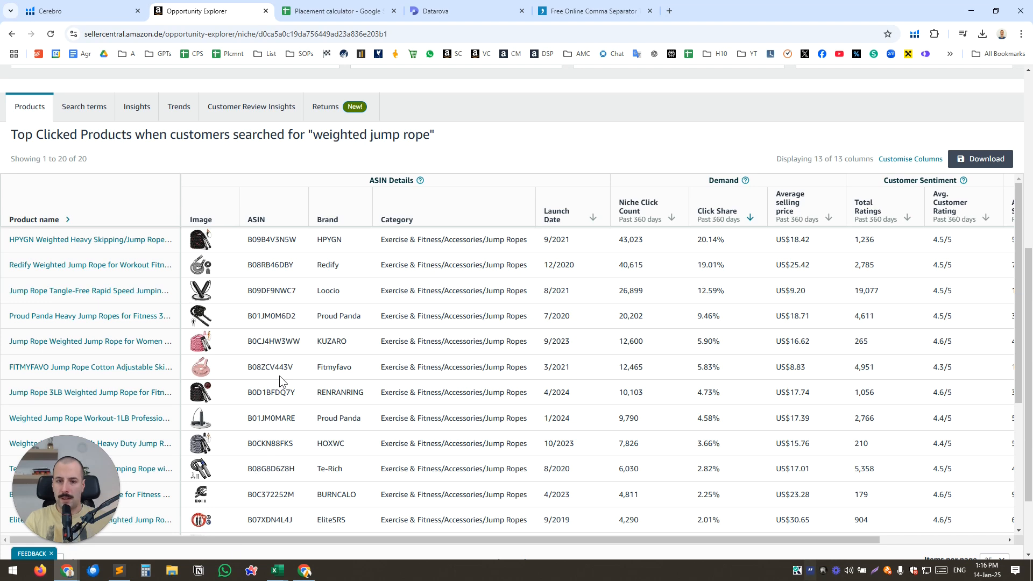
left_click(281, 576)
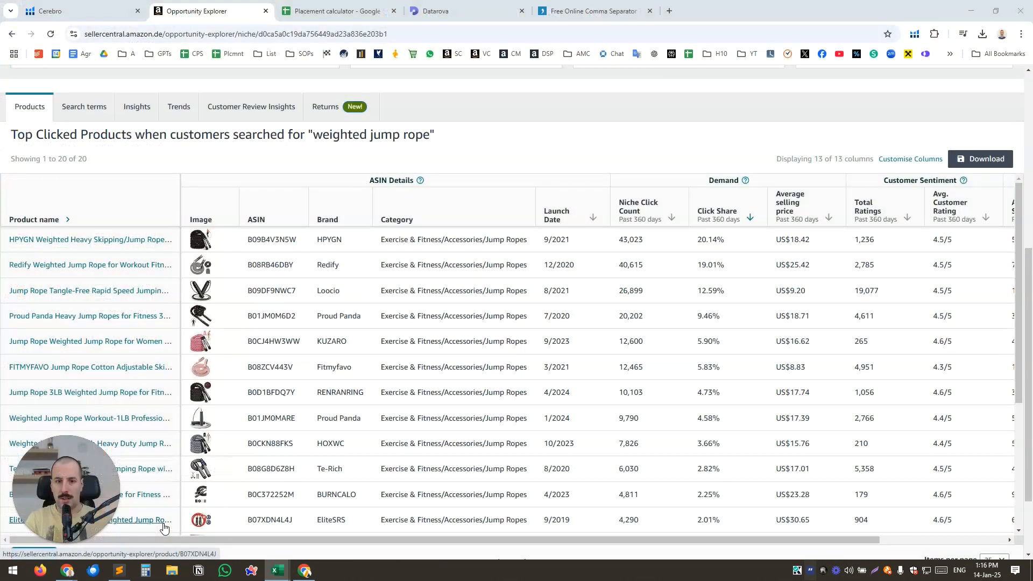
left_click_drag(0, 128, 522, 89)
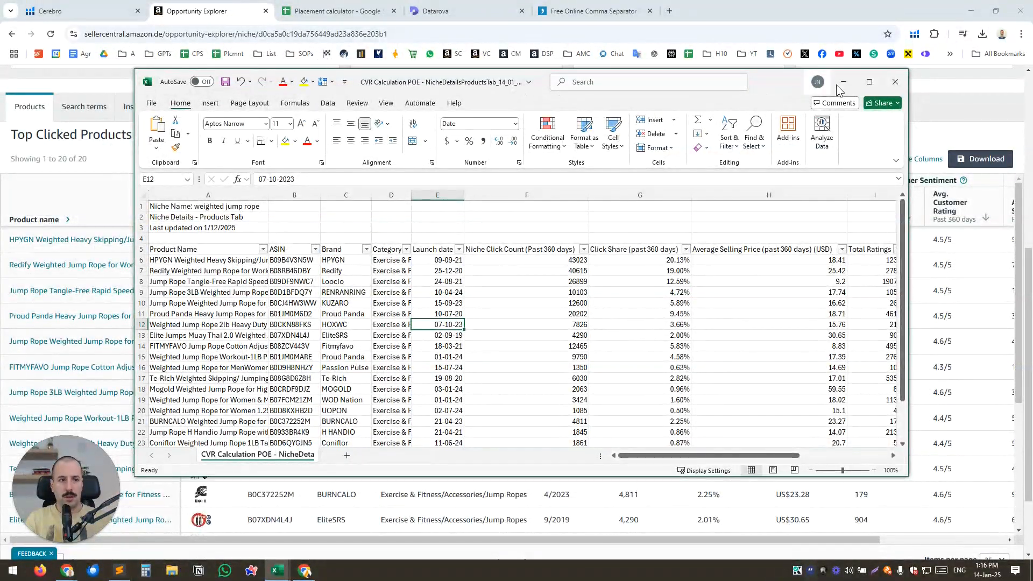
left_click(843, 82)
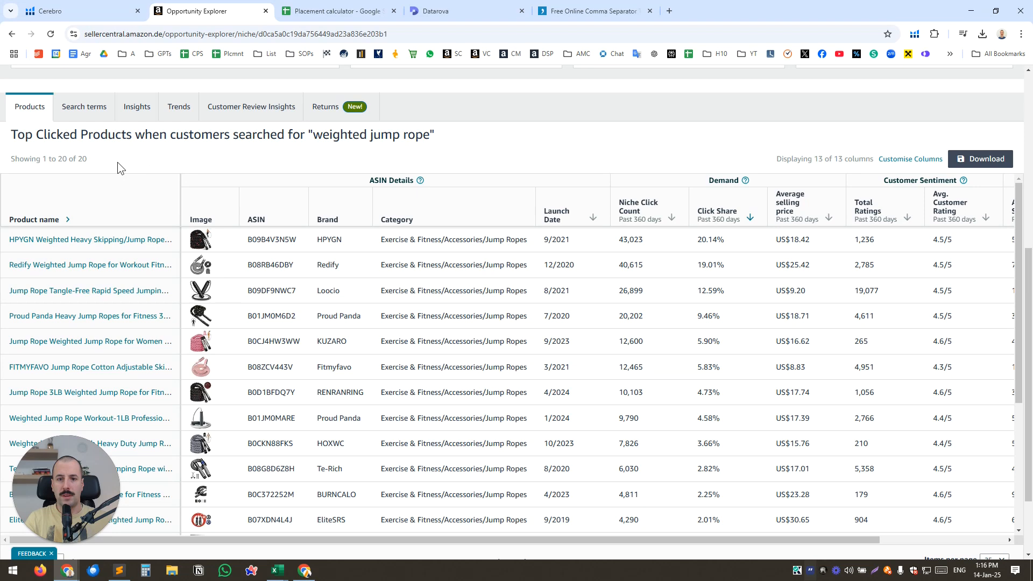
Compare the niche's search terms with its products and review the full list of top clicked products for "weighted jump rope".
left_click(84, 107)
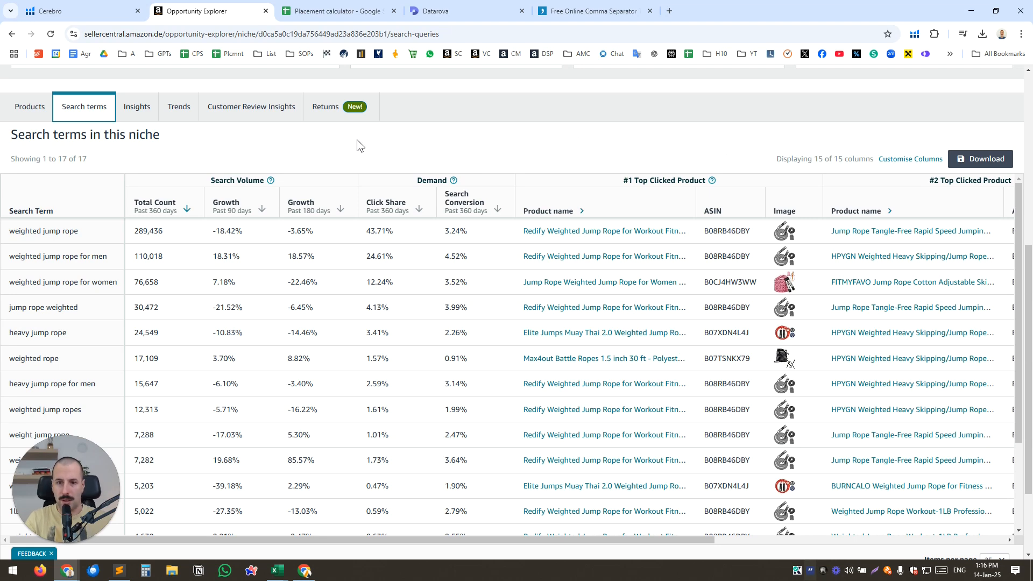
left_click(29, 106)
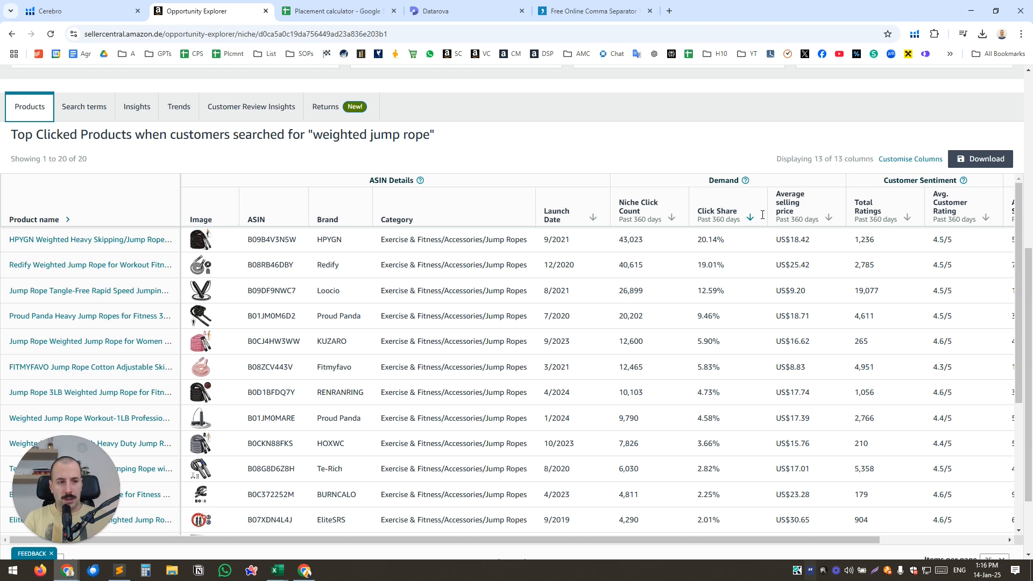
scroll(479, 182, "down", 1)
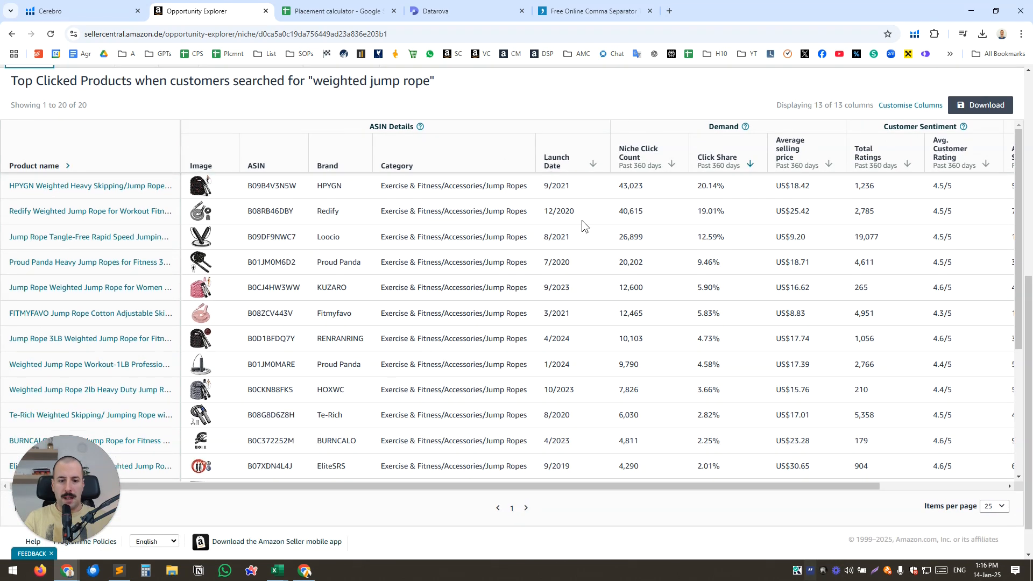
scroll(573, 218, "down", 5)
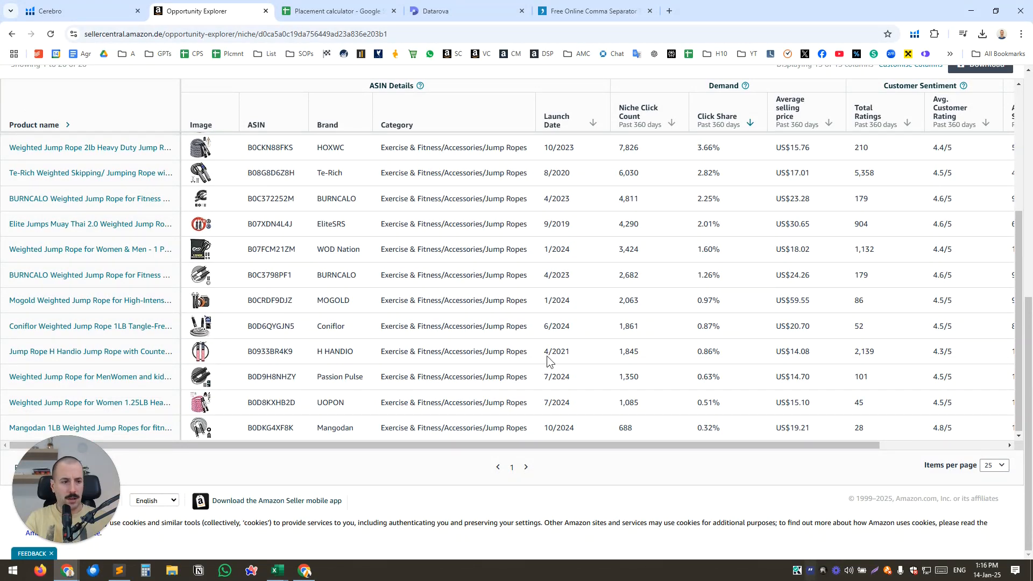
scroll(493, 337, "up", 8)
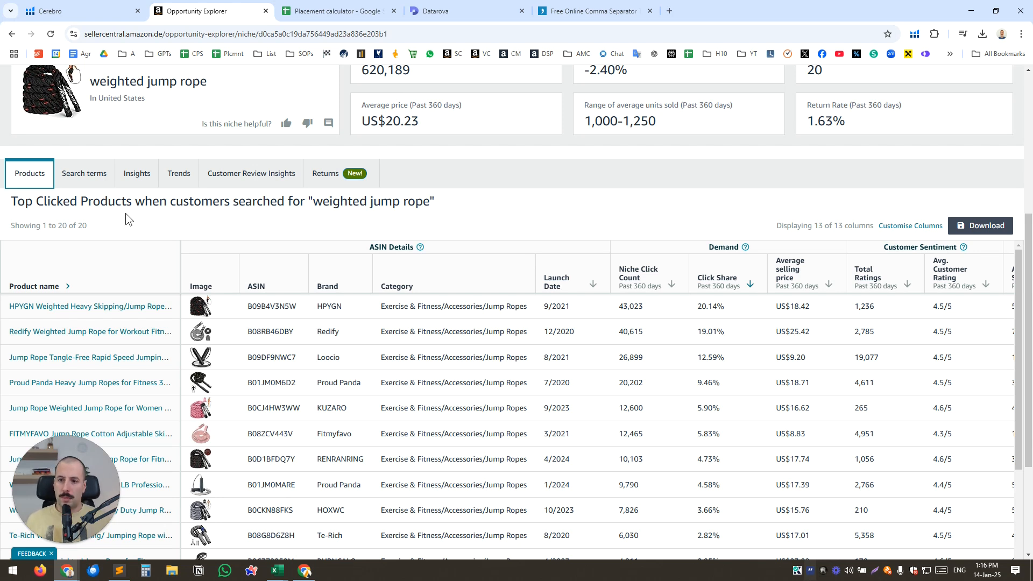
left_click_drag(46, 226, 87, 223)
left_click(99, 224)
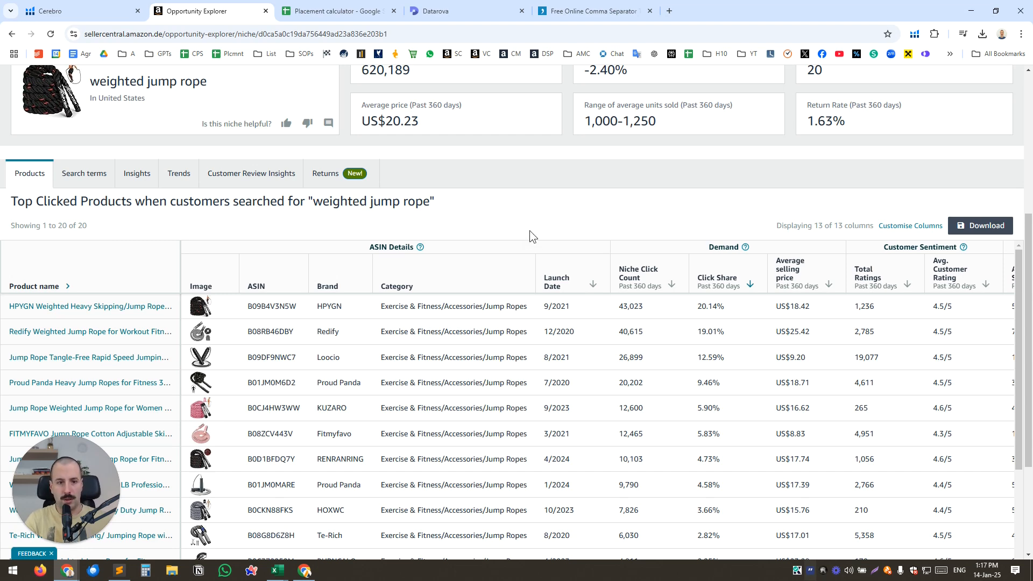
Examine the list of search terms belonging to the weighted jump rope niche and how many are shown.
left_click(84, 174)
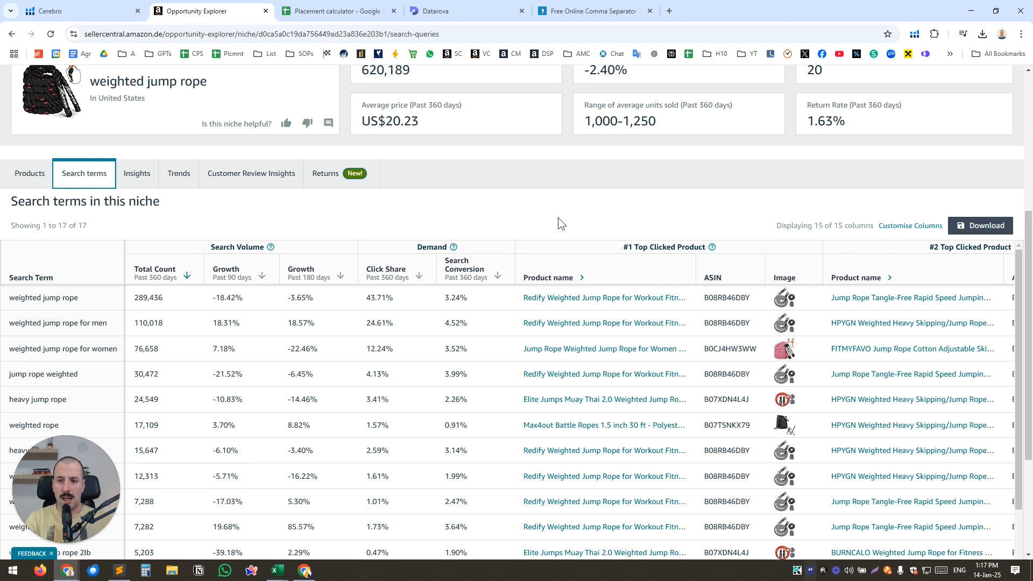
scroll(557, 217, "down", 1)
left_click_drag(48, 173, 96, 172)
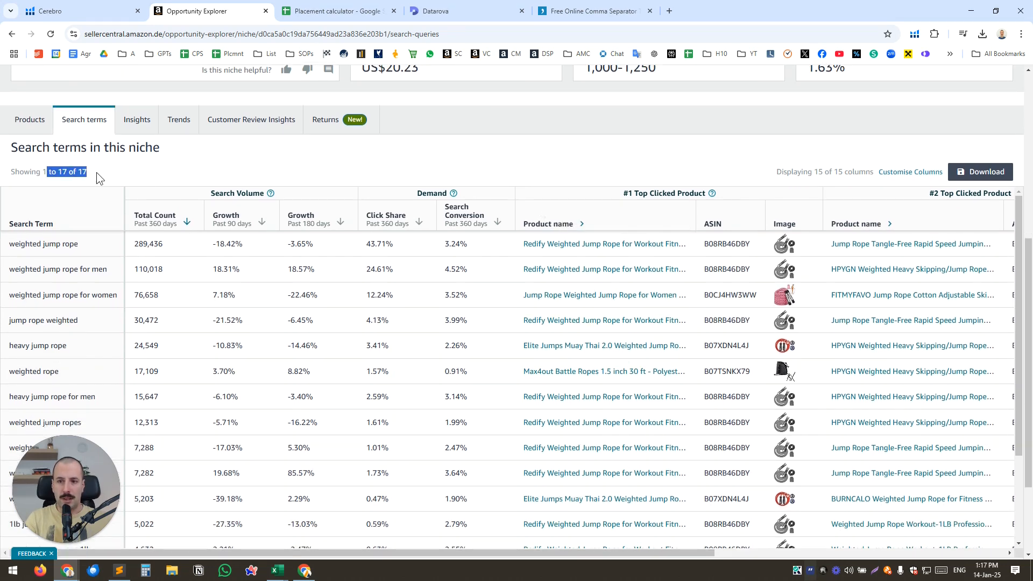
left_click(155, 173)
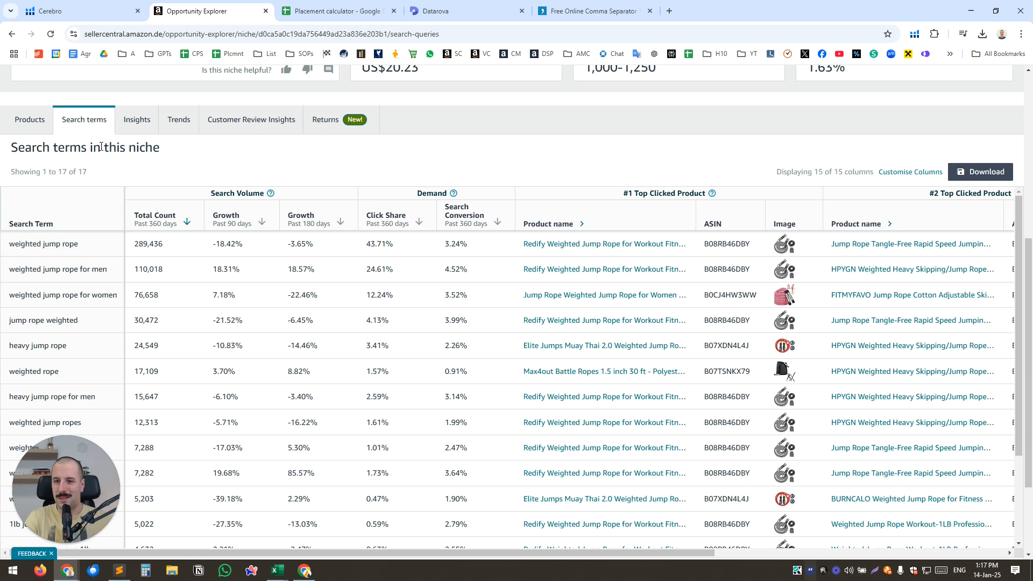
double_click(59, 145)
left_click(59, 143)
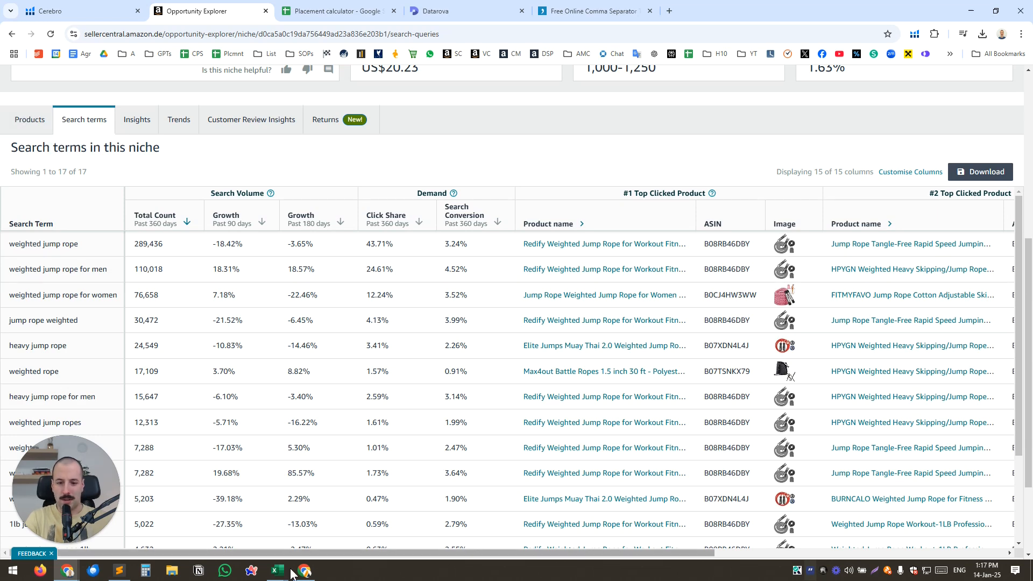
Switch to the CVR Calculation POE products workbook in Excel, maximize its window and enlarge the sheet to 130%.
left_click(274, 577)
left_click(177, 524)
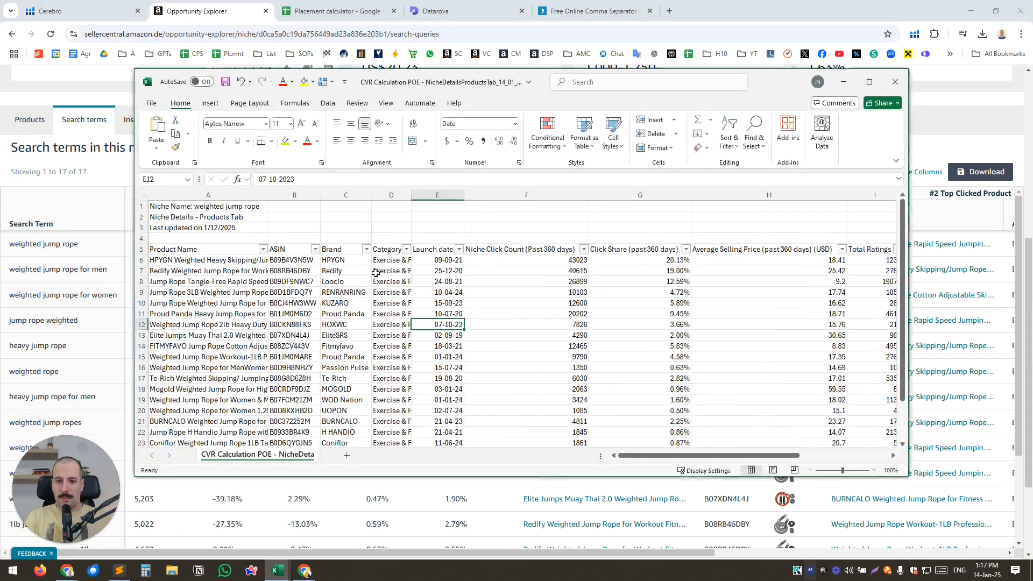
left_click(868, 82)
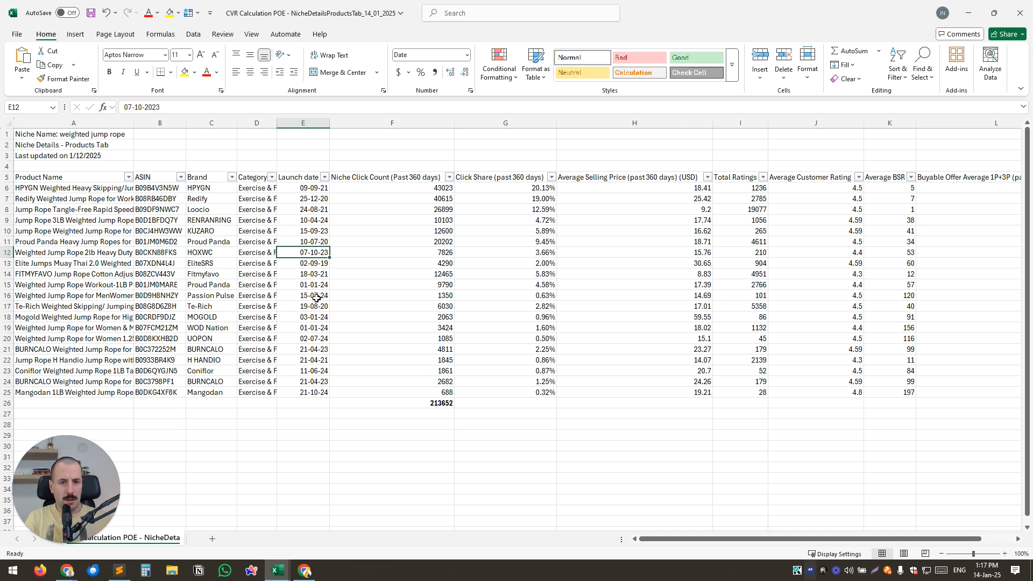
scroll(347, 225, "up", 2)
scroll(380, 302, "left", 2)
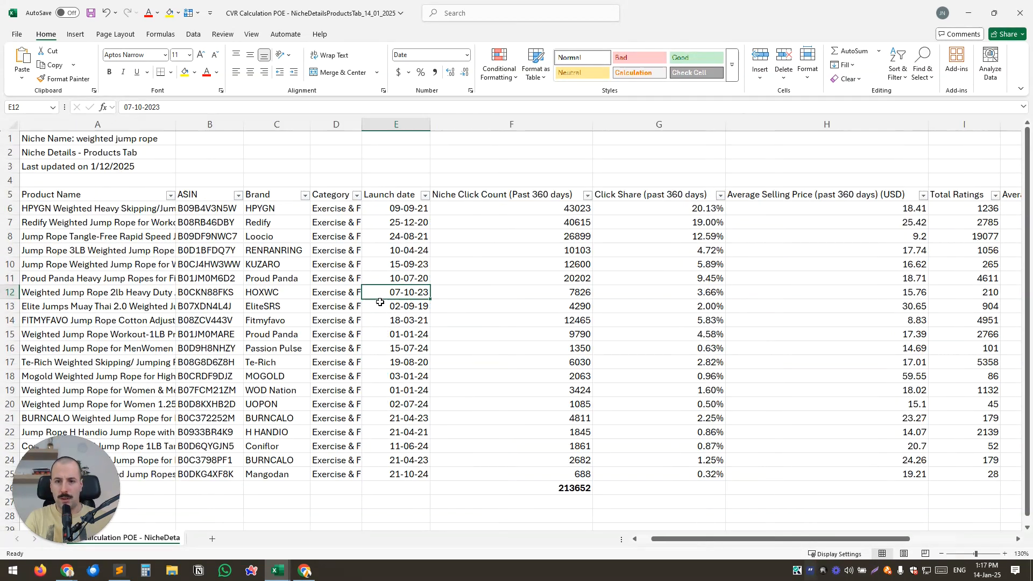
Copy the total of the Niche Click Count (Past 360 days) column from cell F26.
left_click(487, 194)
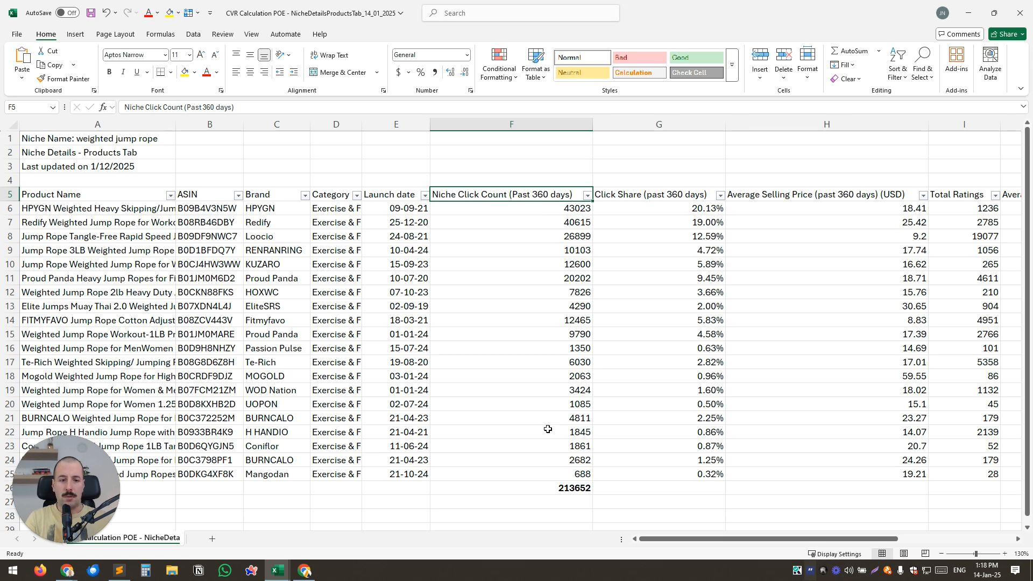
left_click(539, 489)
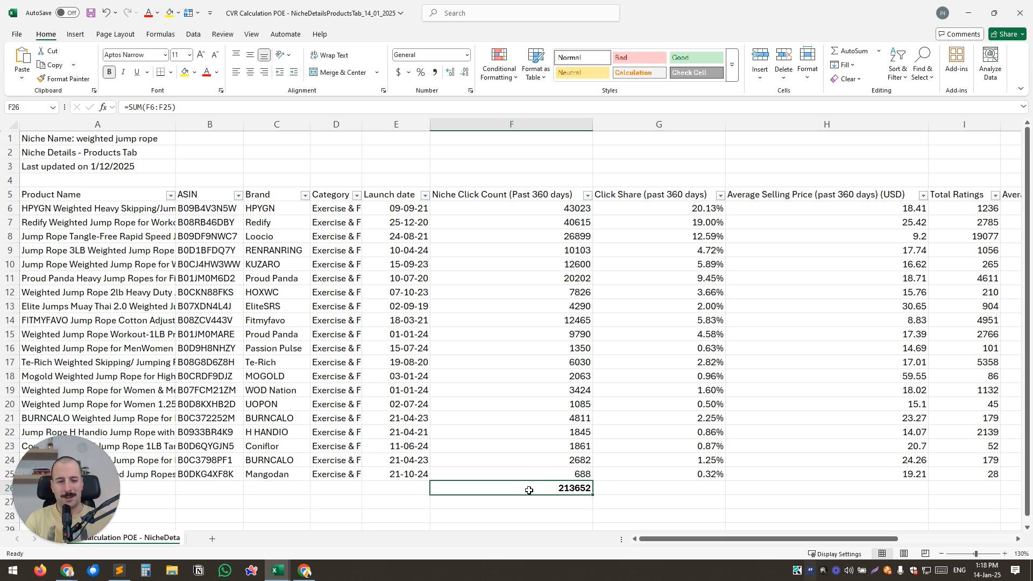
key("ctrl+c")
key("Escape")
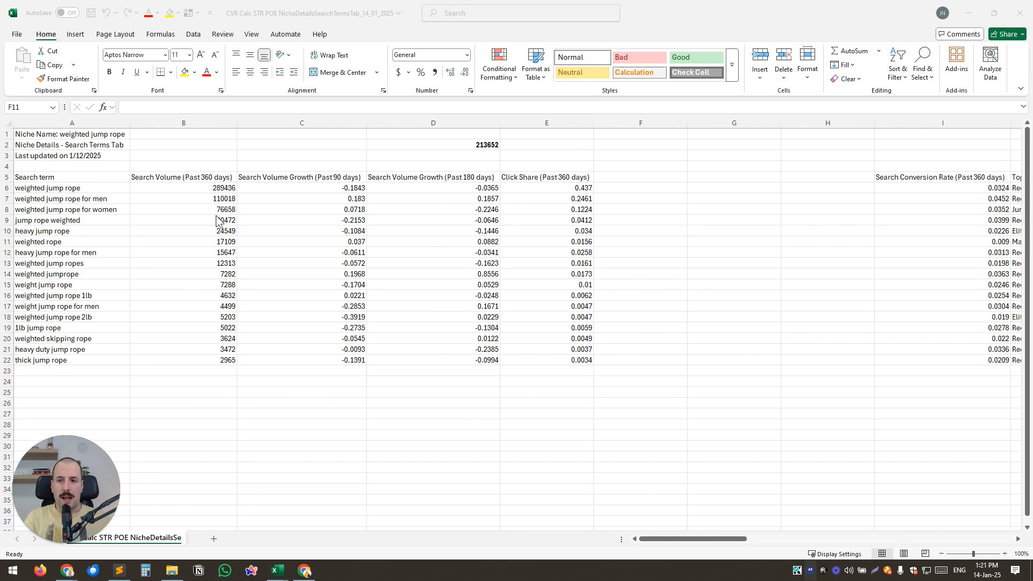
Review the search terms and their past-360-day click share in the search terms workbook.
left_click(102, 194)
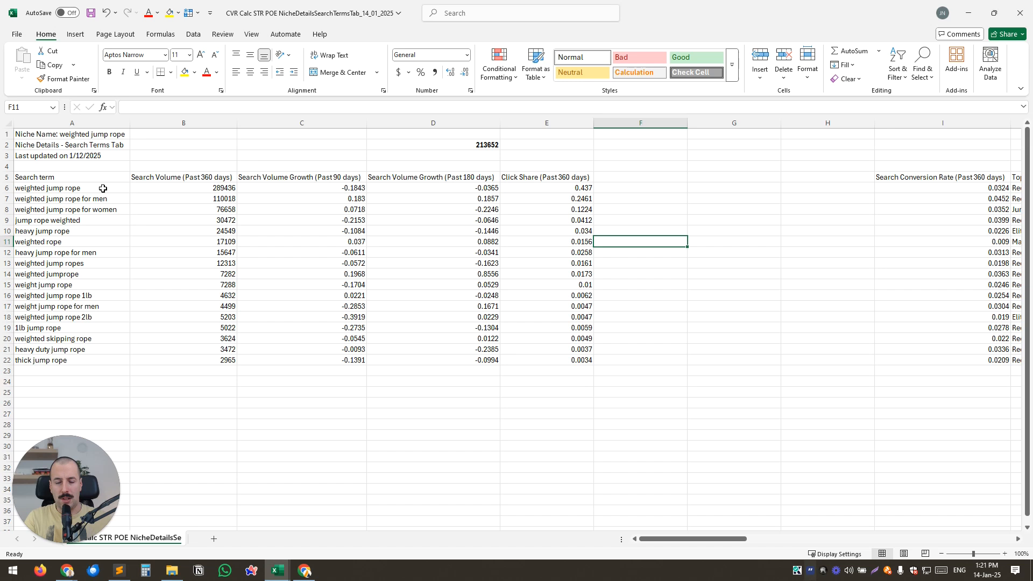
left_click_drag(86, 188, 85, 357)
left_click(99, 244)
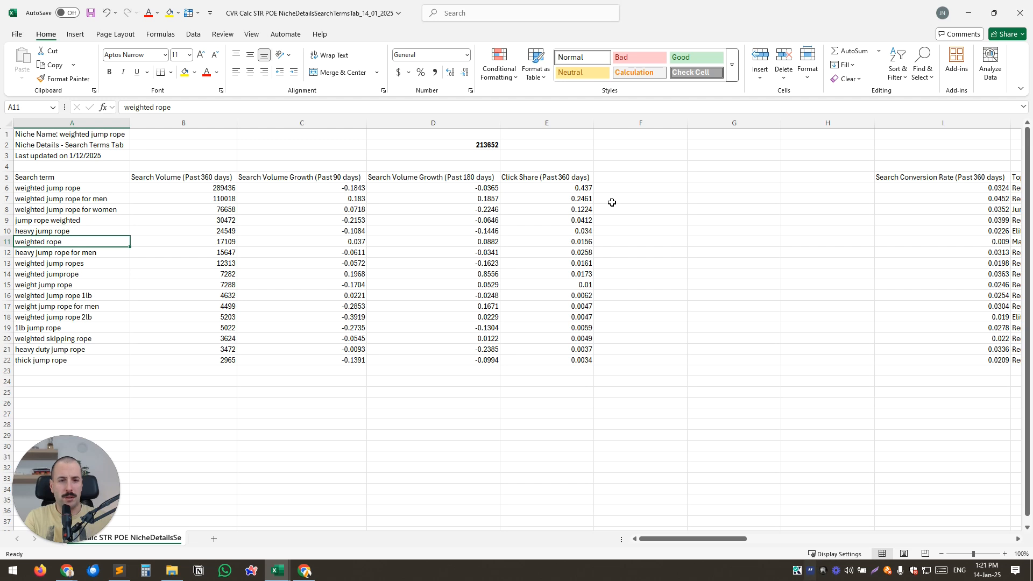
left_click(534, 186)
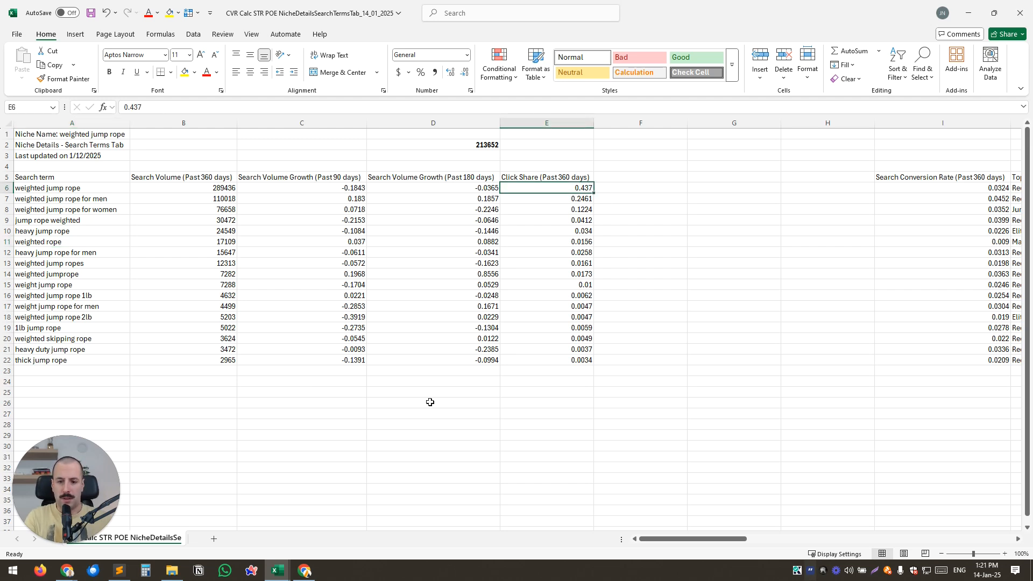
Check the search terms' click share in Opportunity Explorer in Chrome and return to the CVR Calc STR POE workbook in Excel.
mouse_move(64, 575)
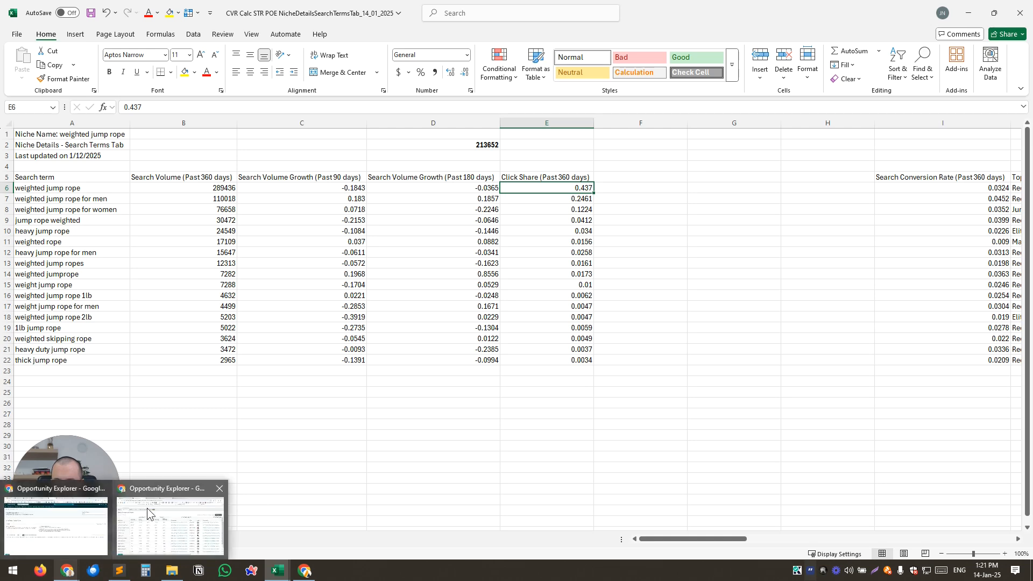
left_click(175, 515)
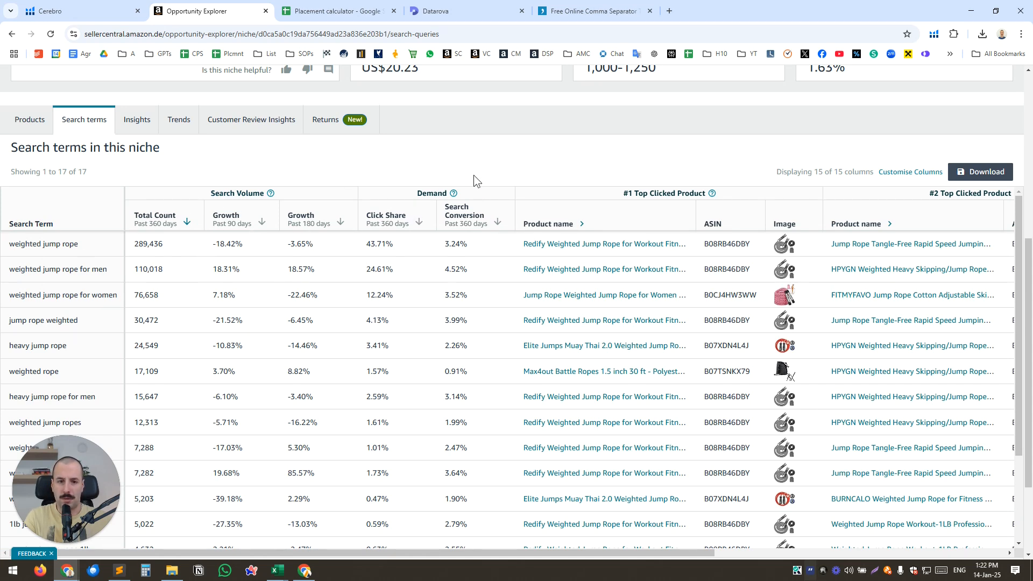
left_click(277, 571)
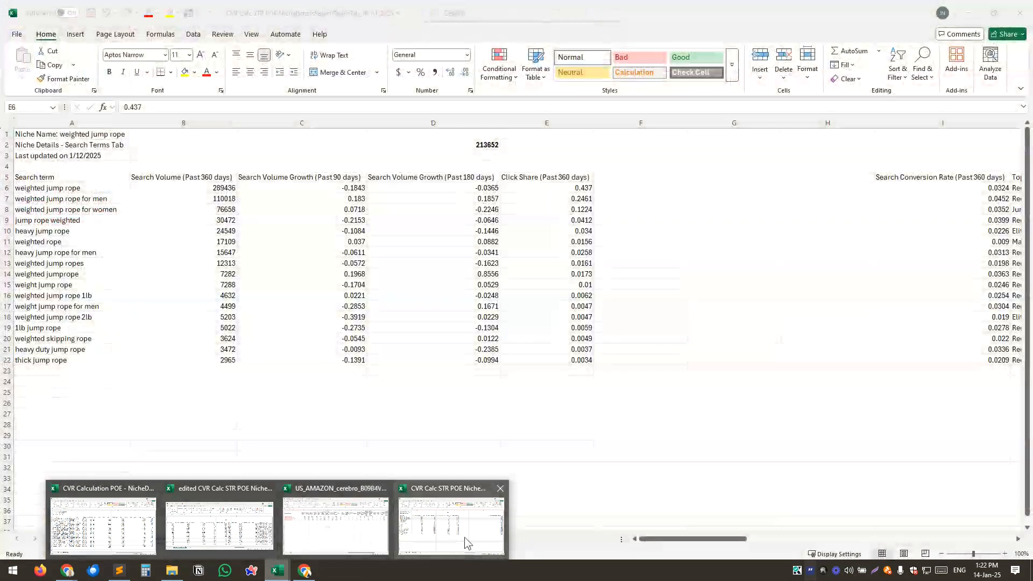
left_click(460, 519)
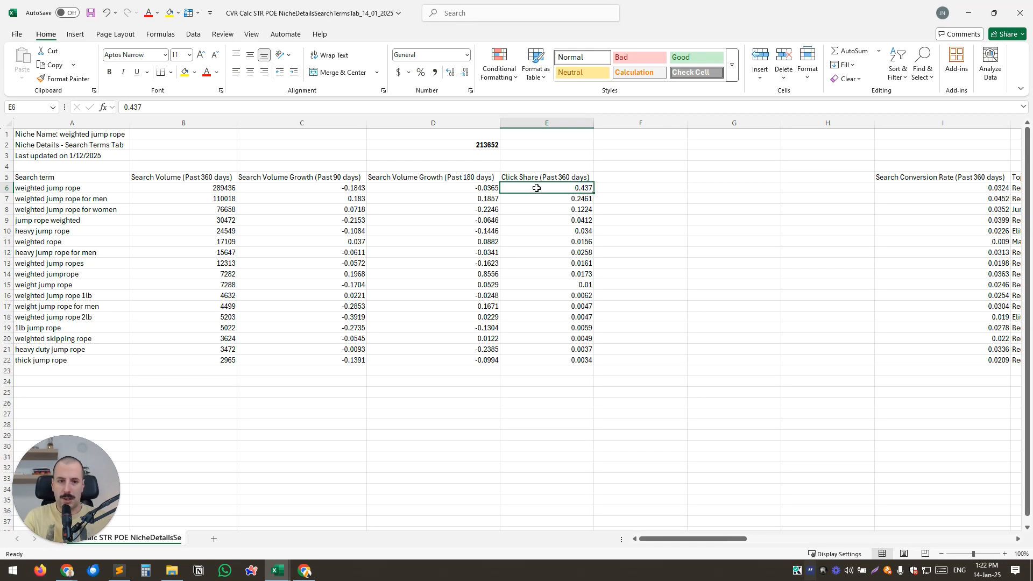
Add the bold header "Total clicks per ST" in cell F5 beside the click share column.
left_click(643, 192)
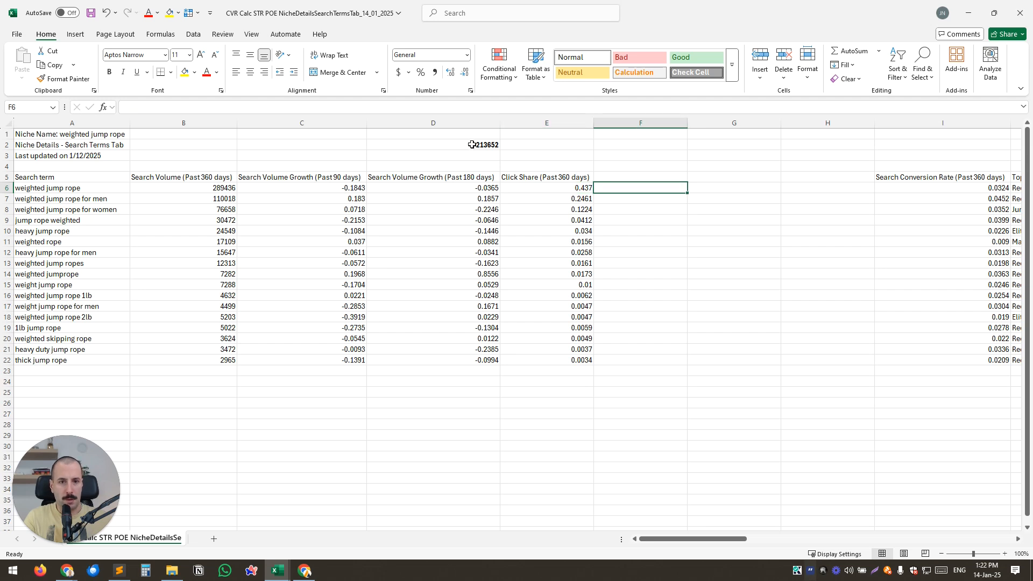
left_click(553, 189)
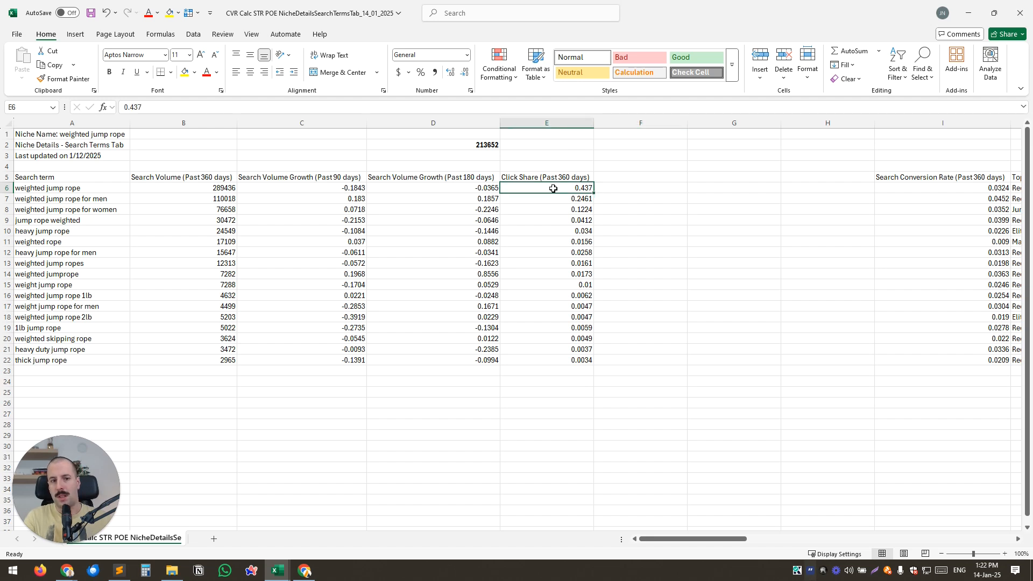
left_click(633, 189)
left_click(629, 175)
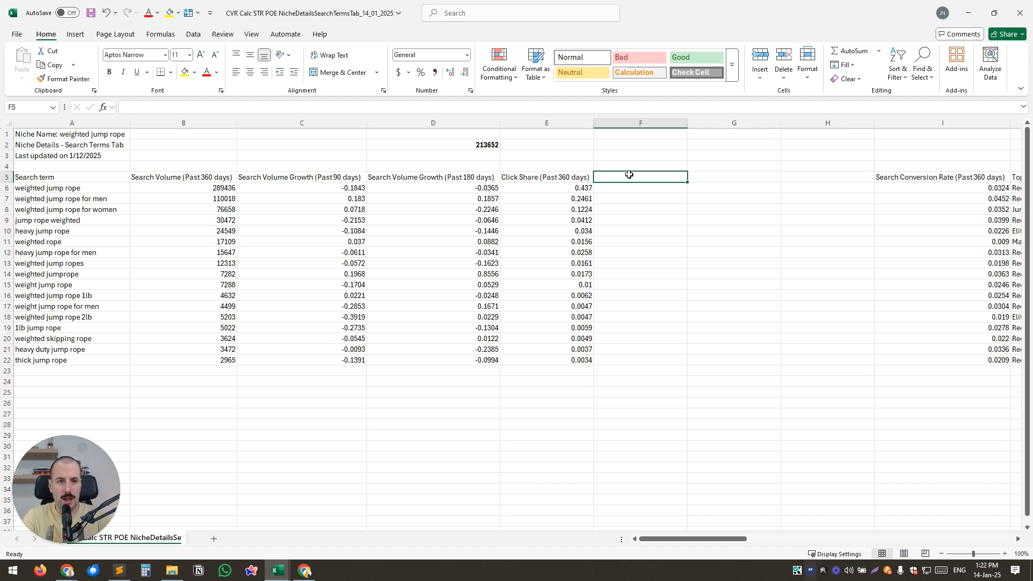
type("Cli")
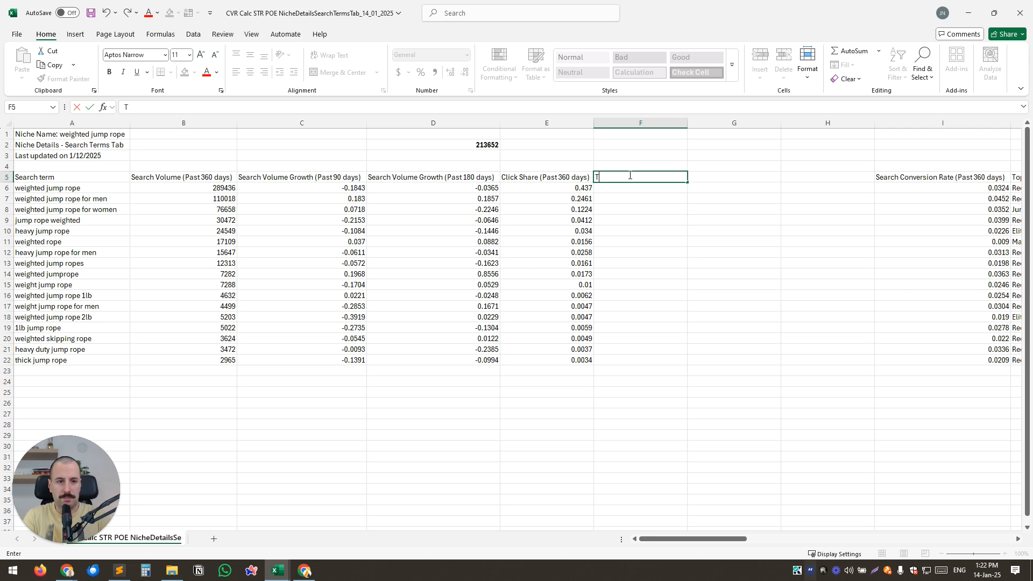
type("ks per ST")
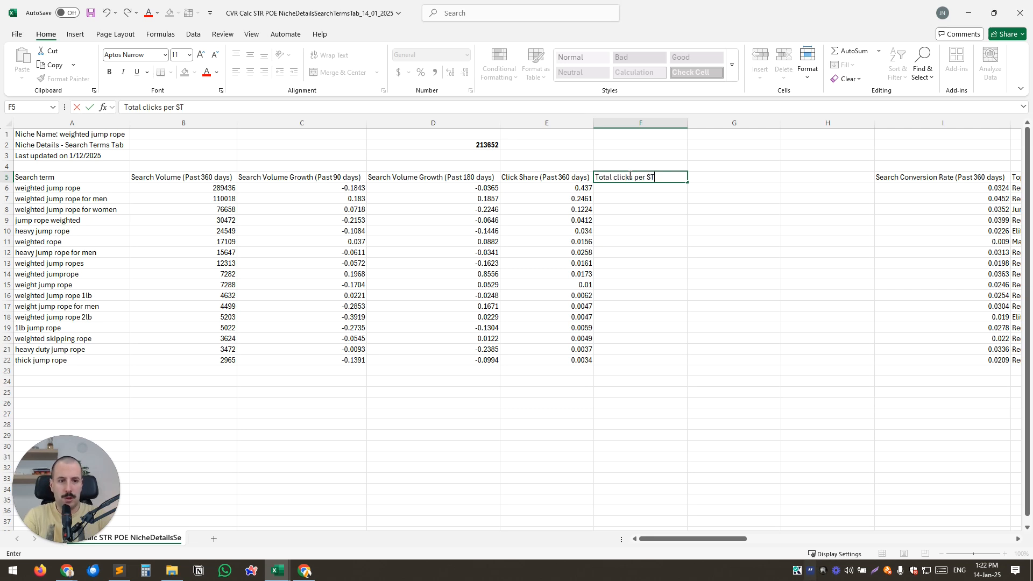
key("Return")
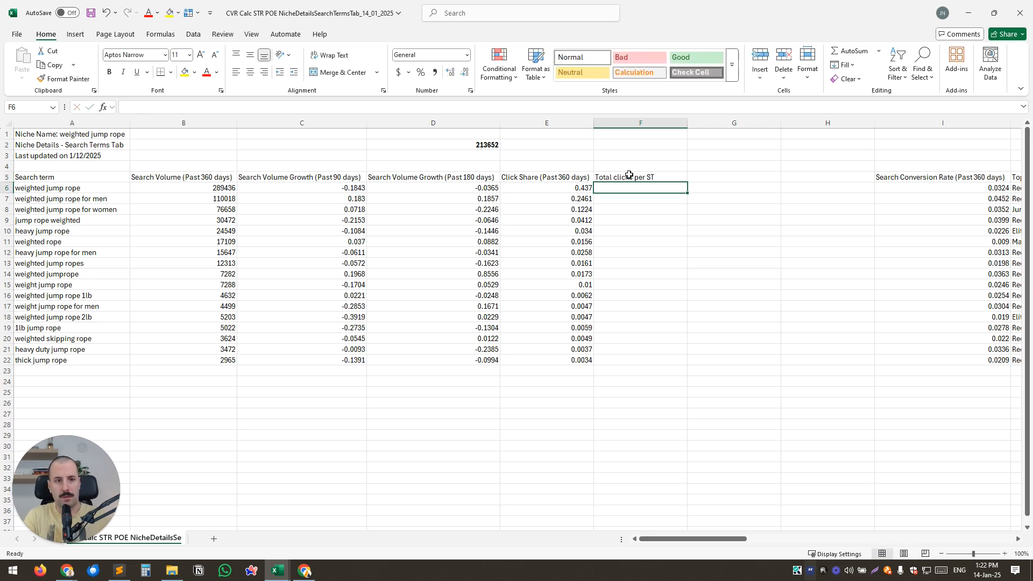
left_click(629, 175)
key("ctrl+b")
Calculate the total clicks for weighted jump rope in F6 with the formula =D2*E6.
left_click(636, 187)
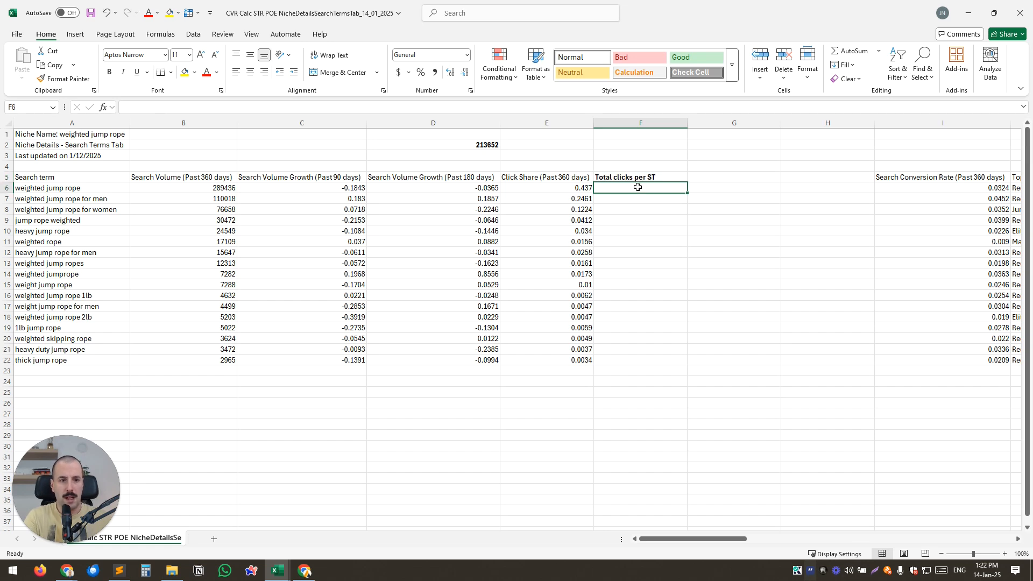
type("=")
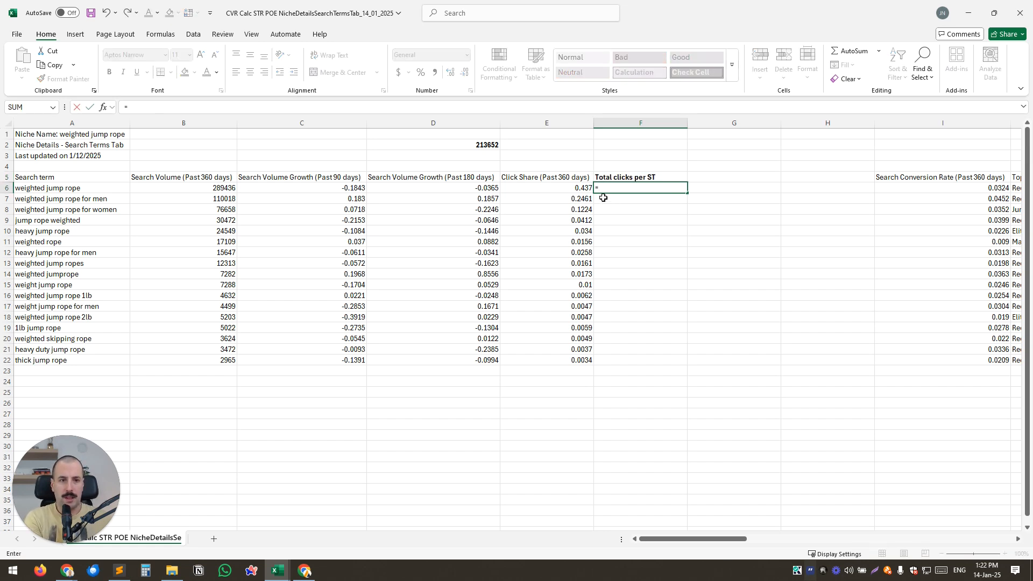
left_click(478, 145)
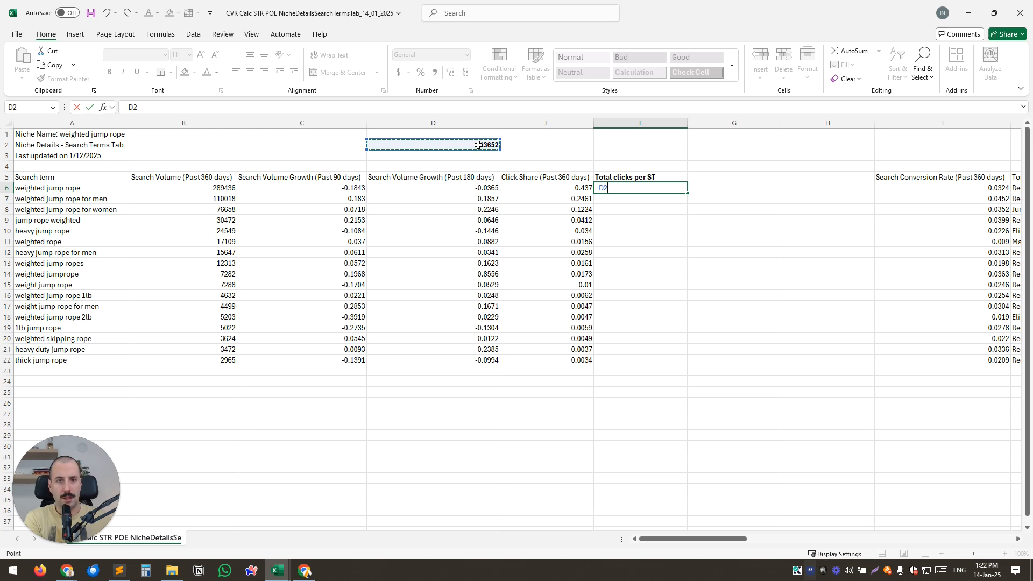
type("*")
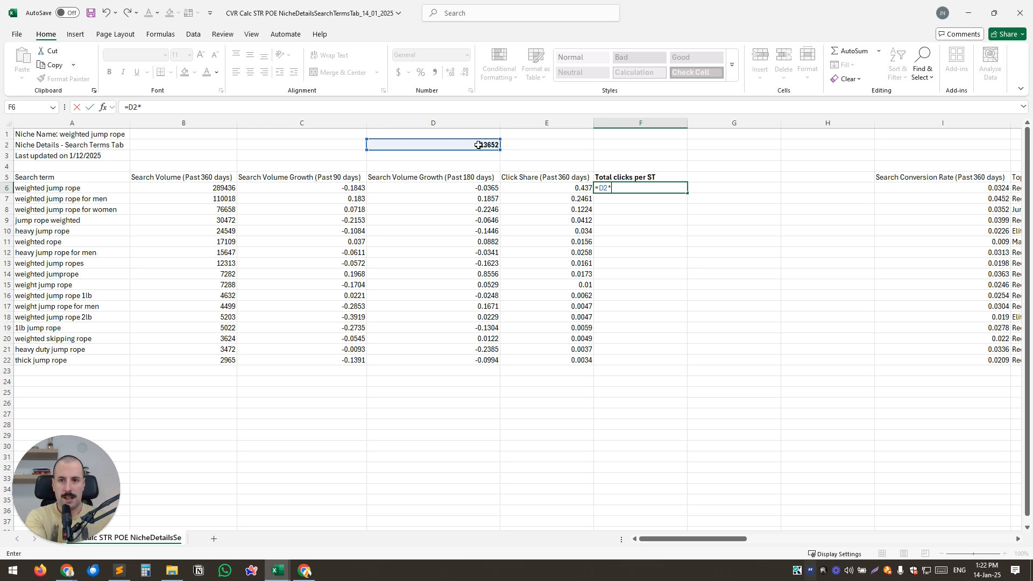
left_click(566, 189)
key("Return")
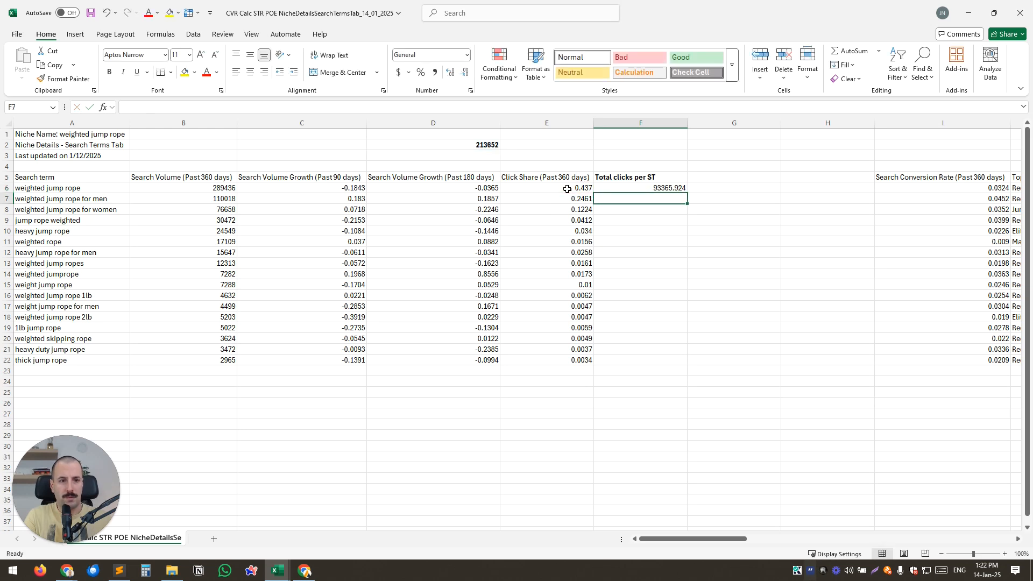
Make the D2 reference in F6 absolute so the formula reads =$D$2*E6, and fill it down to row 22.
left_click(626, 189)
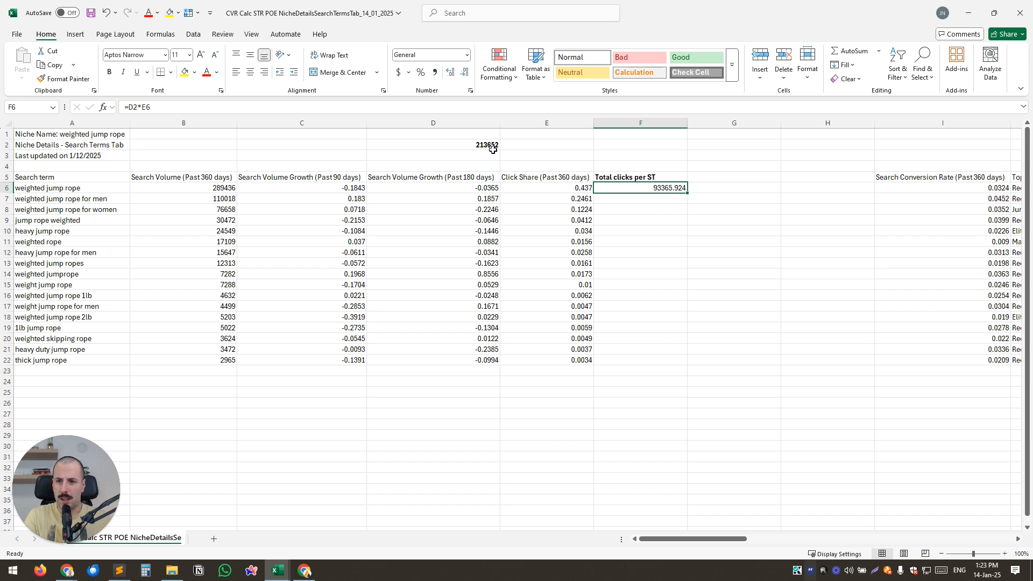
left_click(462, 144)
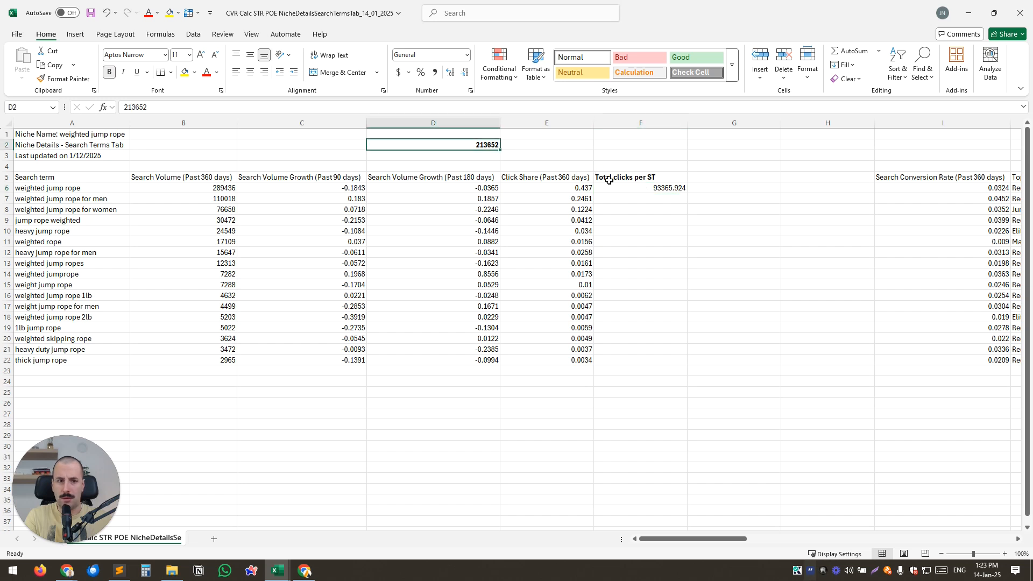
left_click(626, 189)
left_click(144, 106)
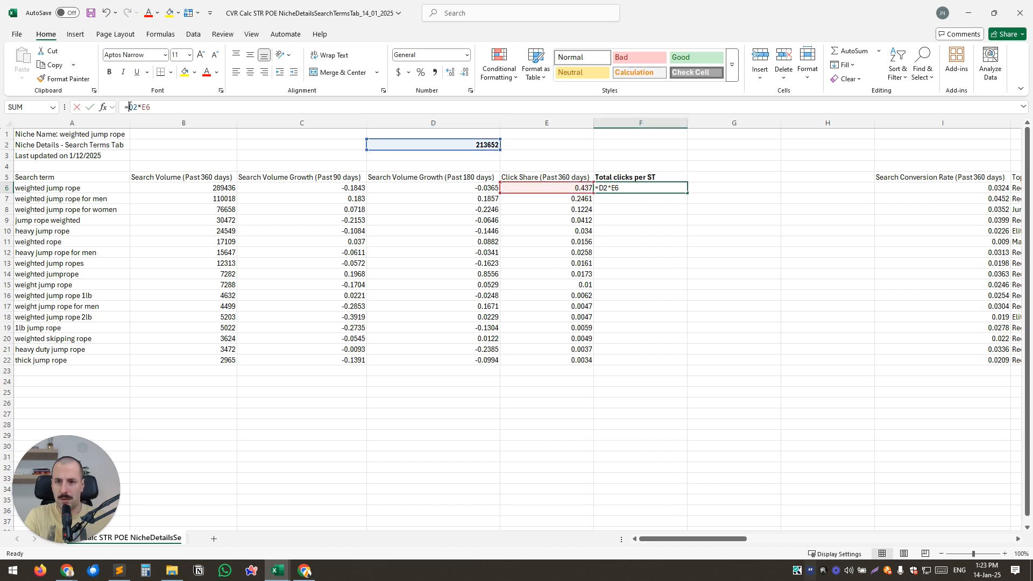
type("$")
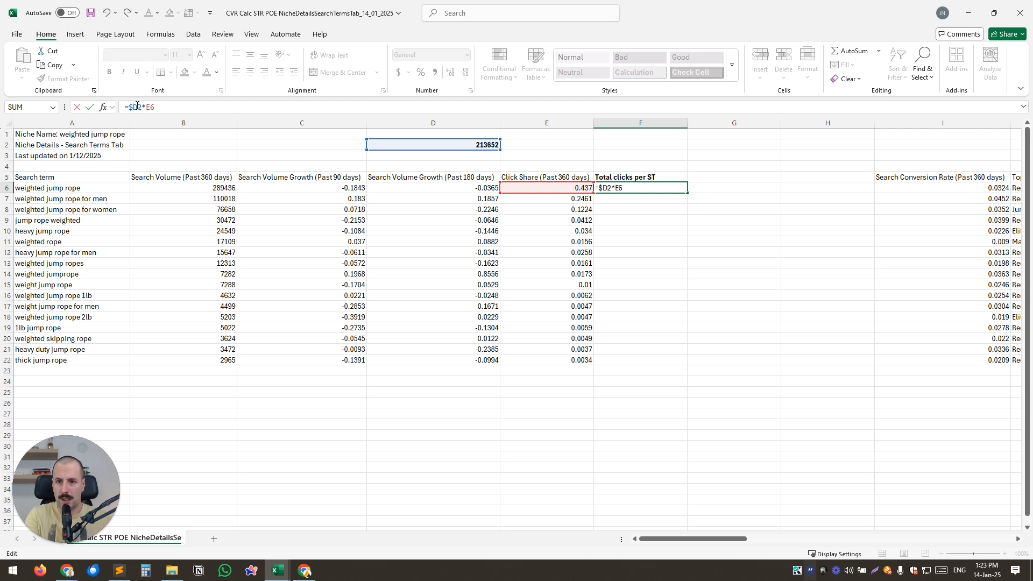
left_click(139, 106)
type("$")
key("Return")
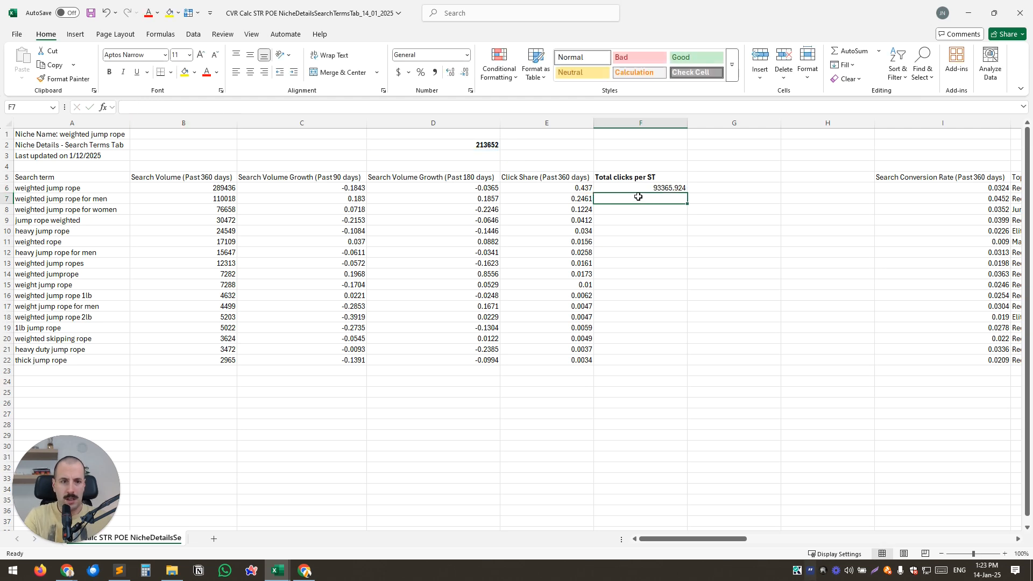
left_click(645, 189)
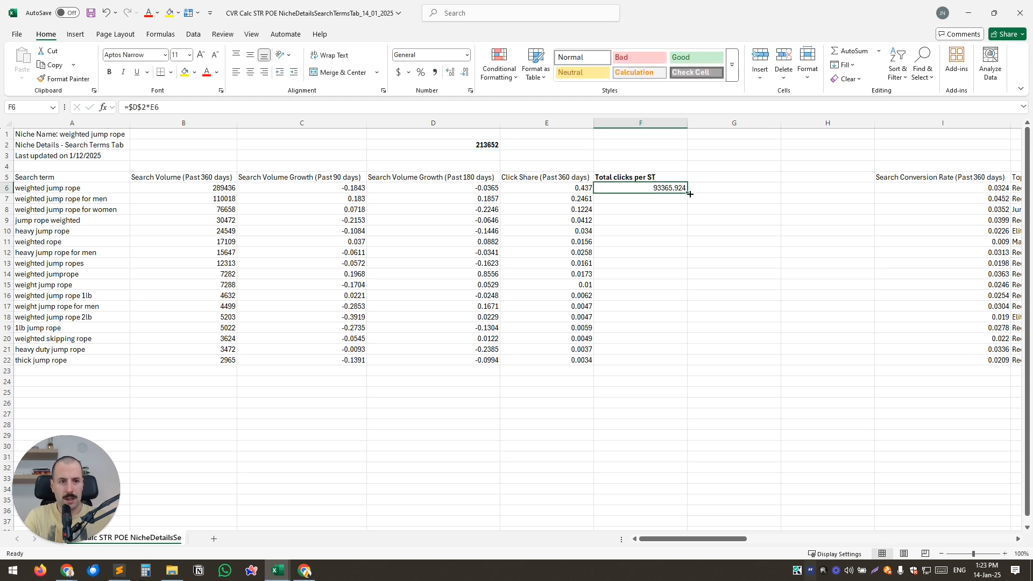
double_click(687, 192)
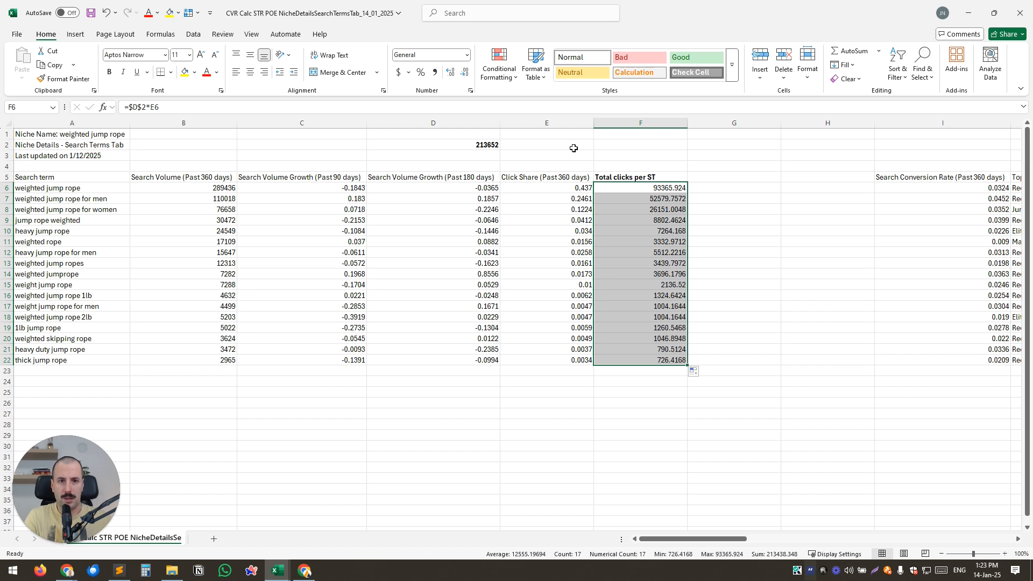
Show the total clicks in F6:F22 without decimals and fit column F to its contents.
left_click(464, 73)
left_click(464, 72)
left_click(464, 73)
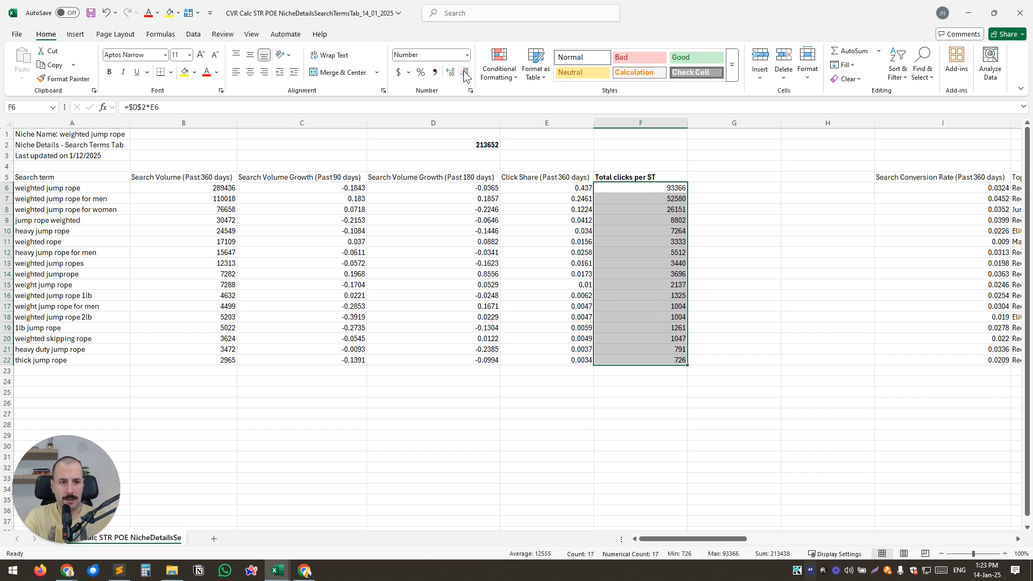
left_click(650, 240)
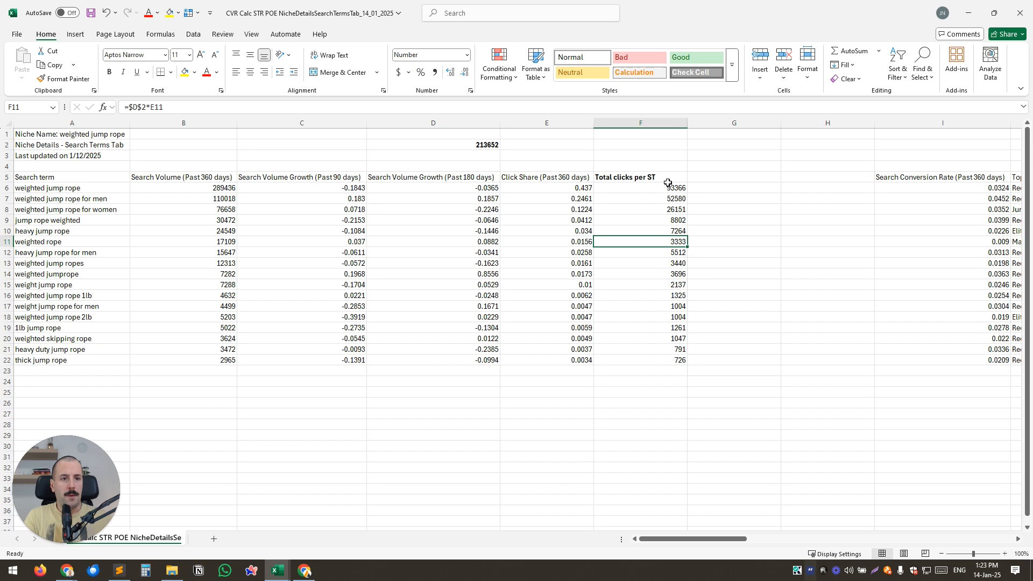
double_click(687, 123)
left_click(673, 274)
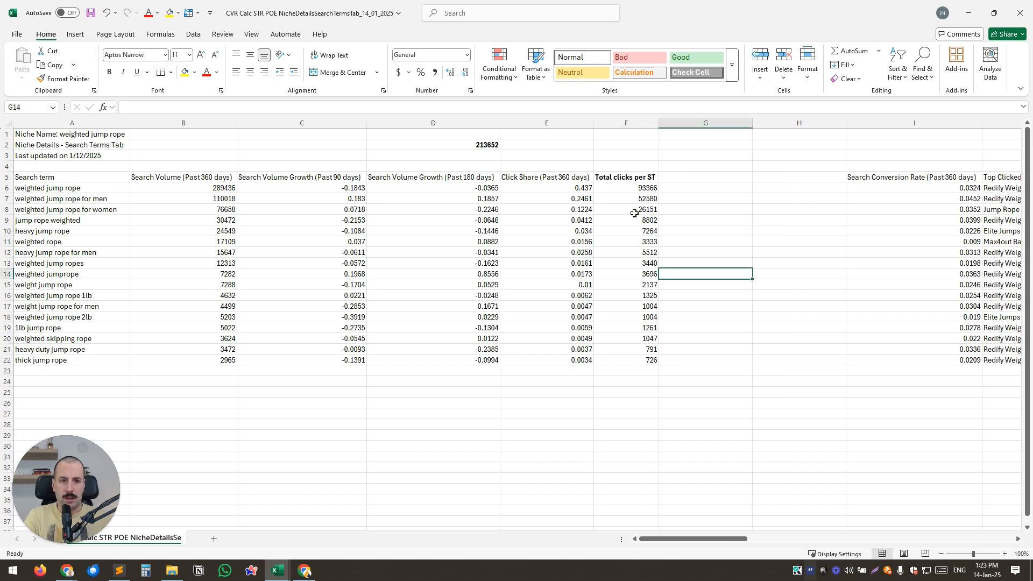
Examine the total clicks, search volume and search conversion rate of the weighted jump rope term.
left_click(627, 189)
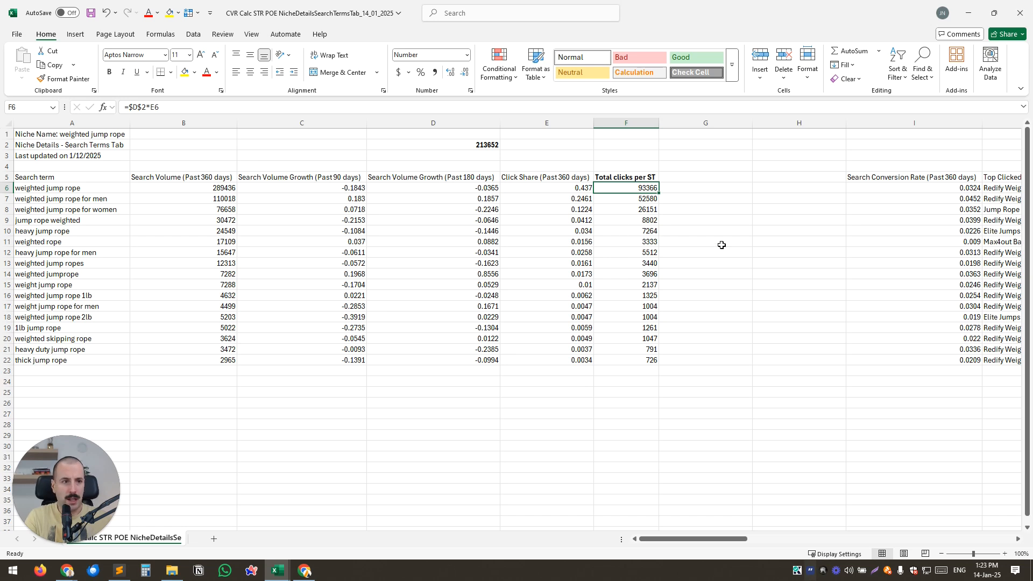
left_click(172, 187)
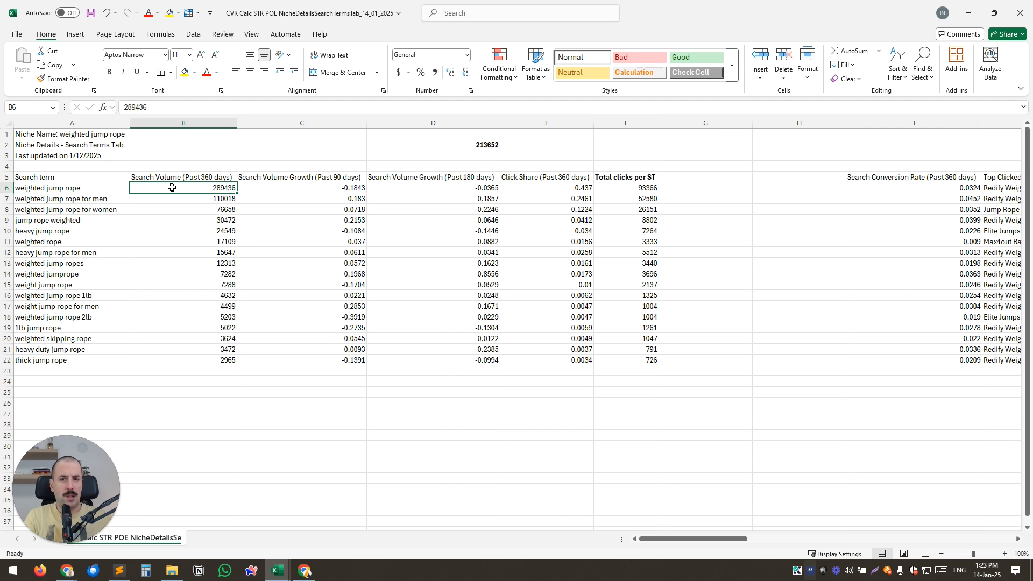
left_click(893, 187)
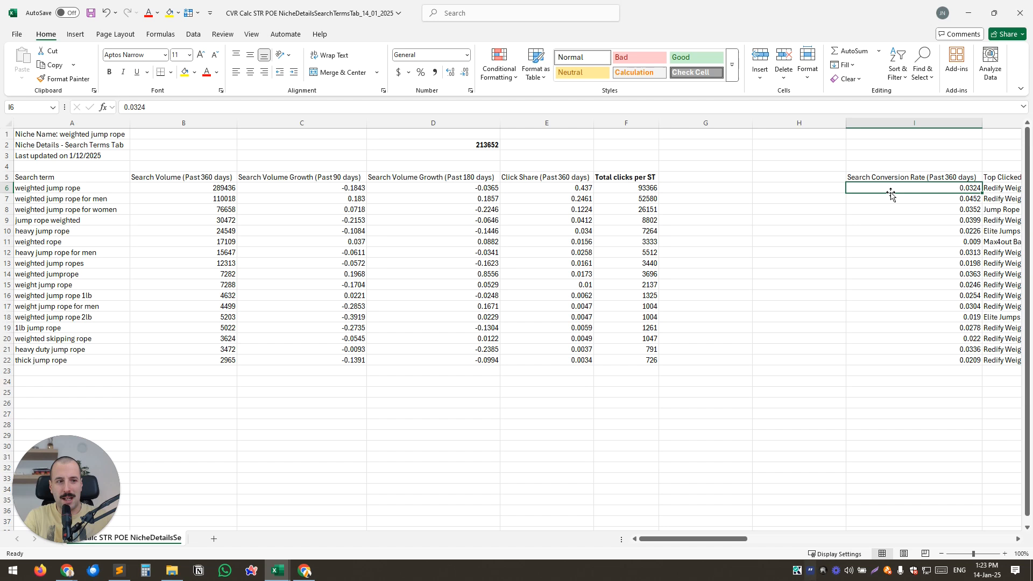
left_click(171, 188)
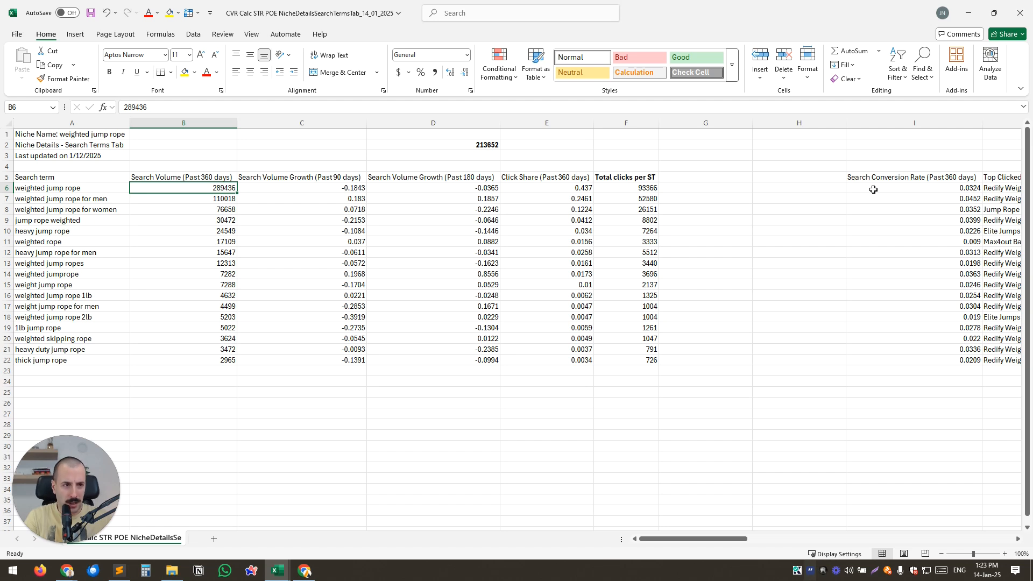
key("F2")
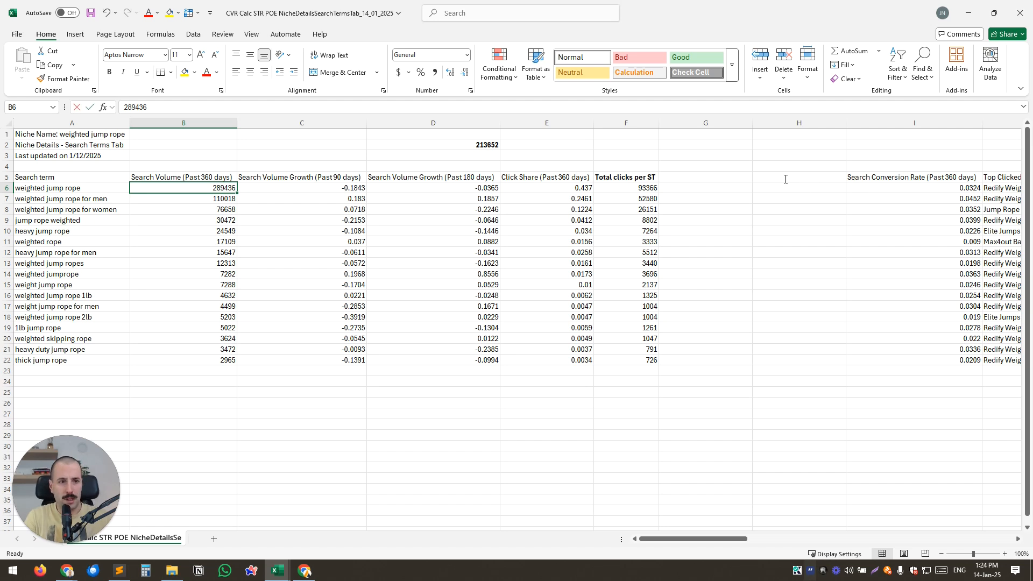
Enter the header "Purchases per ST" in cell H5 beside the search conversion rate column.
left_click(784, 178)
type("P")
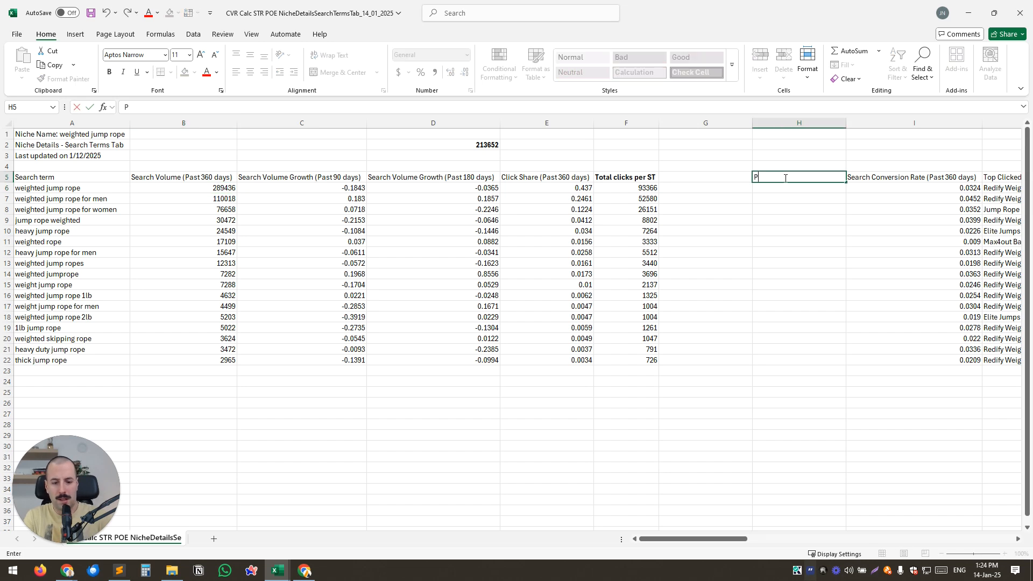
type("urchases")
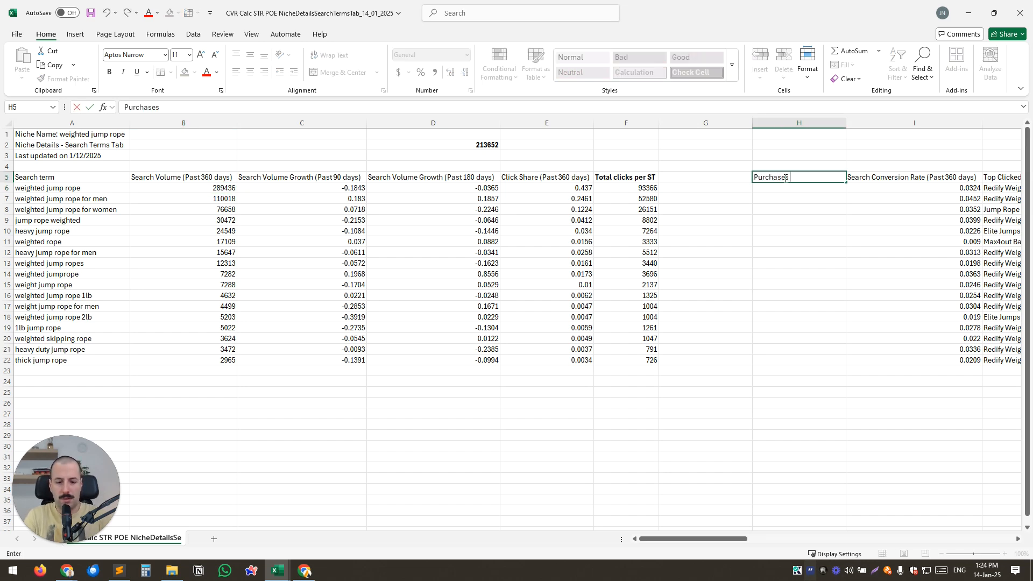
type(" per ST")
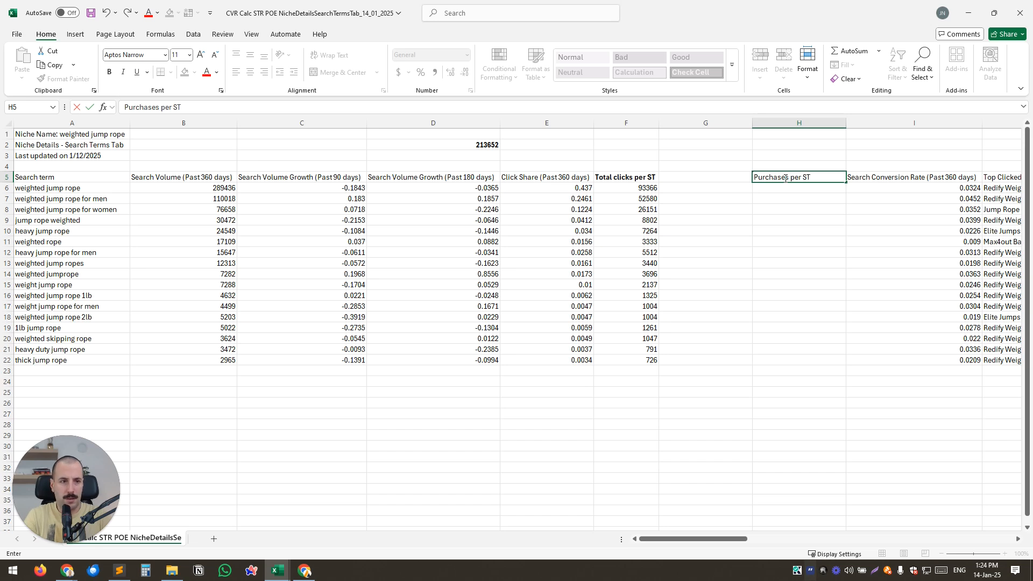
key("Return")
Calculate the purchases for weighted jump rope in H6 as search volume times search conversion rate, =B6*I6.
type("=")
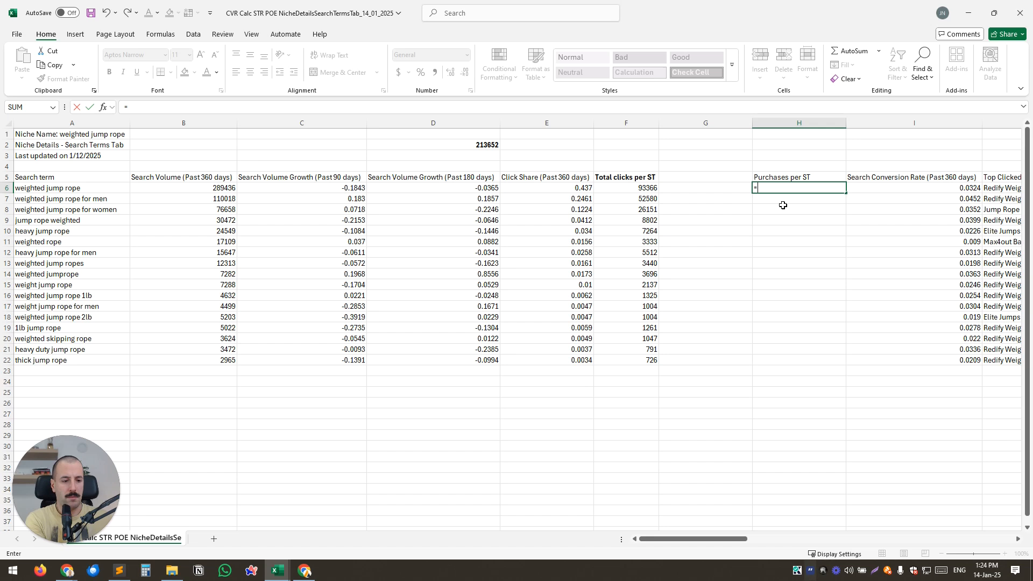
left_click(184, 189)
type("*")
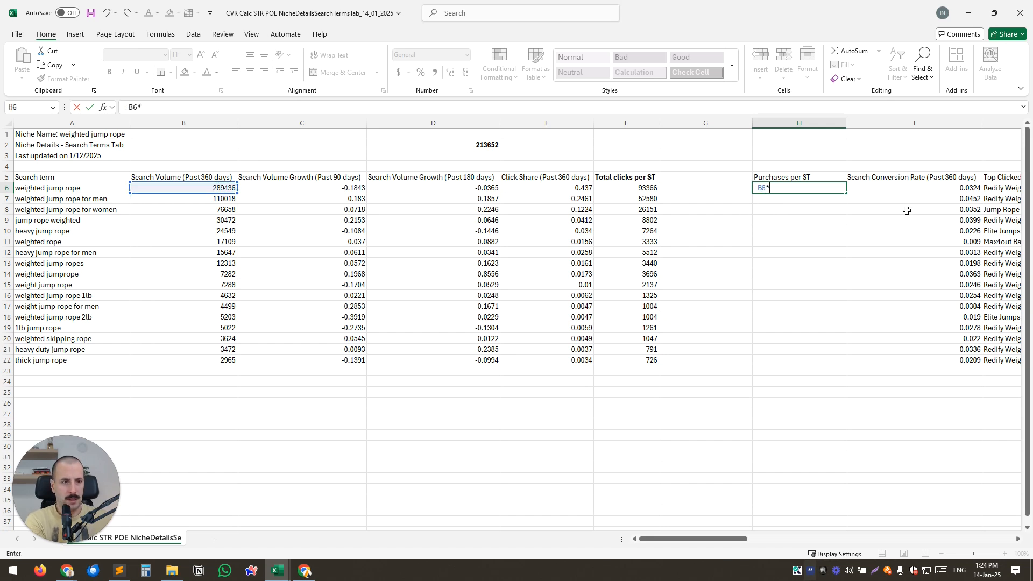
left_click(929, 188)
key("Return")
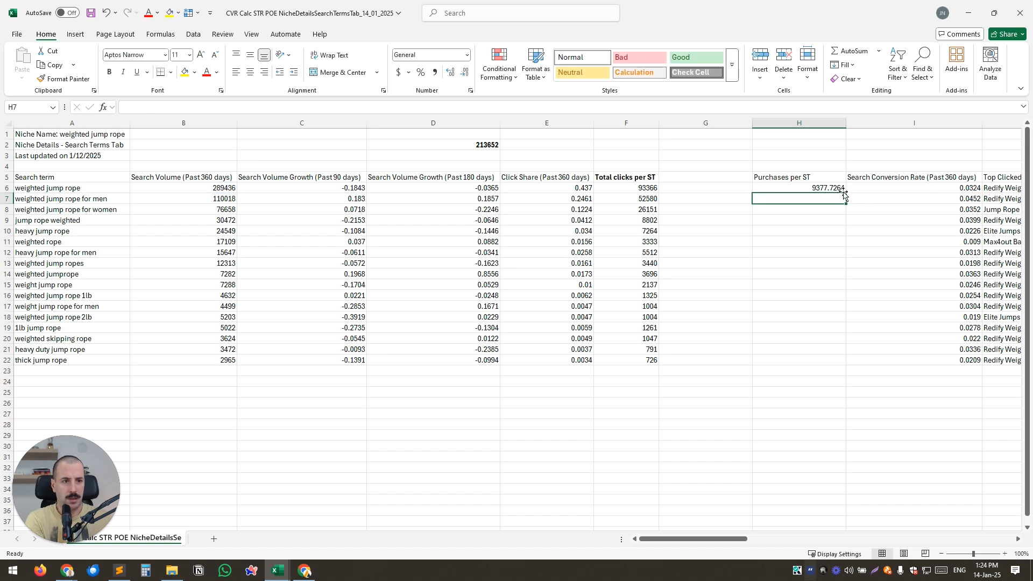
Fill the purchases formula down to H22 and show the values without decimals.
left_click(834, 190)
left_click_drag(847, 193, 899, 361)
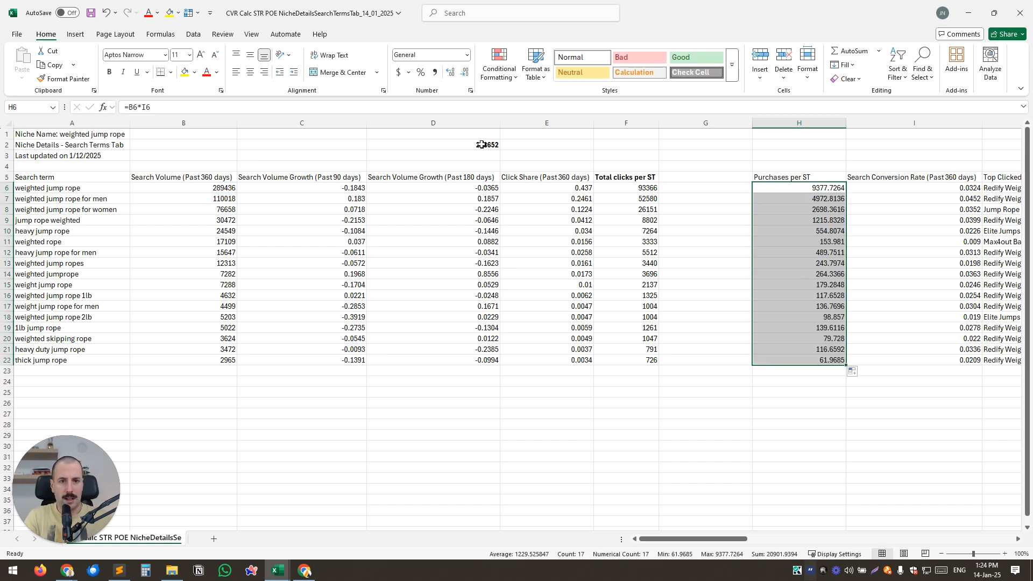
left_click(464, 75)
left_click(465, 76)
left_click(466, 77)
left_click(466, 77)
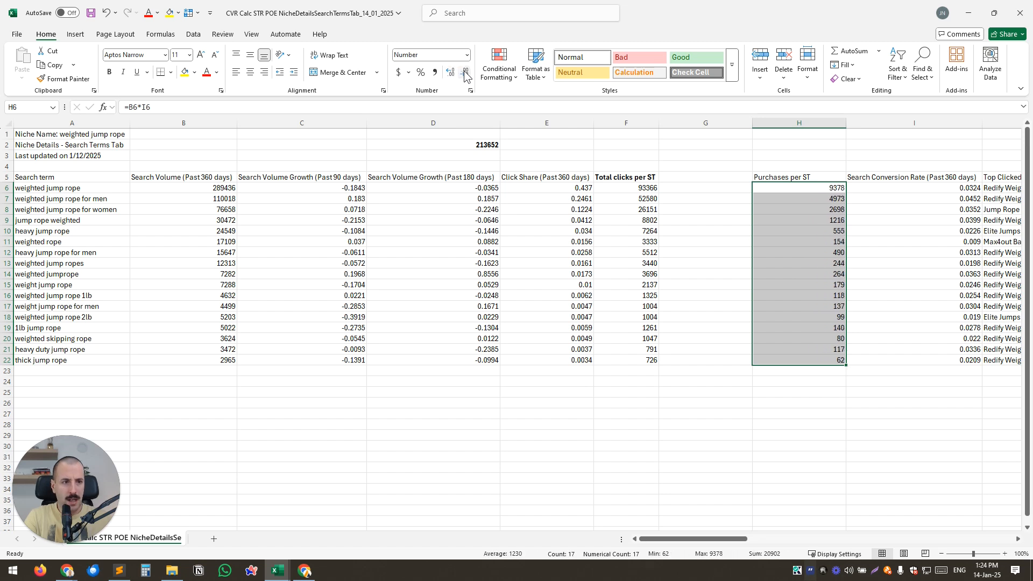
left_click(808, 222)
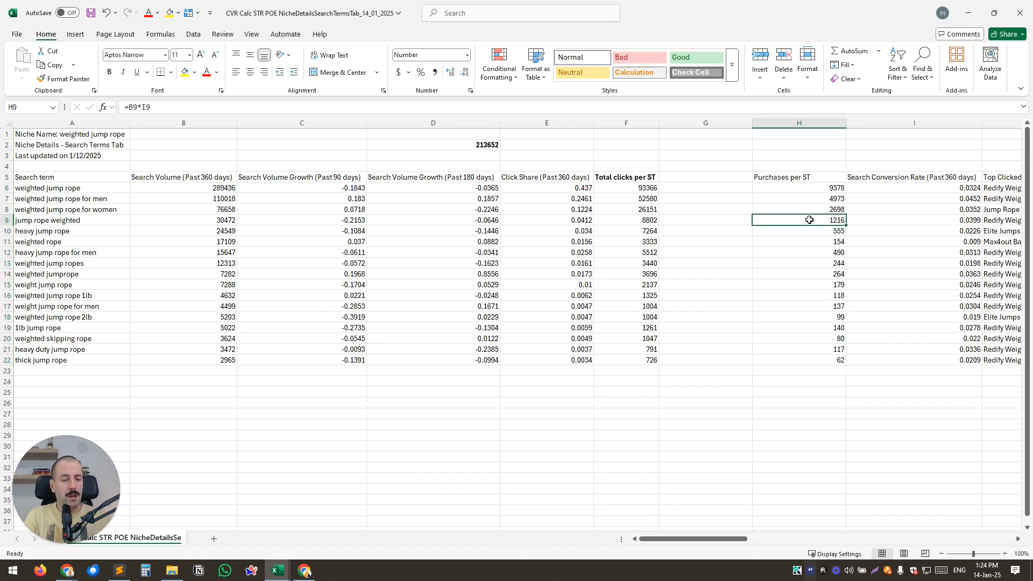
Make the "Purchases per ST" header in H5 bold.
left_click(808, 176)
key("ctrl+b")
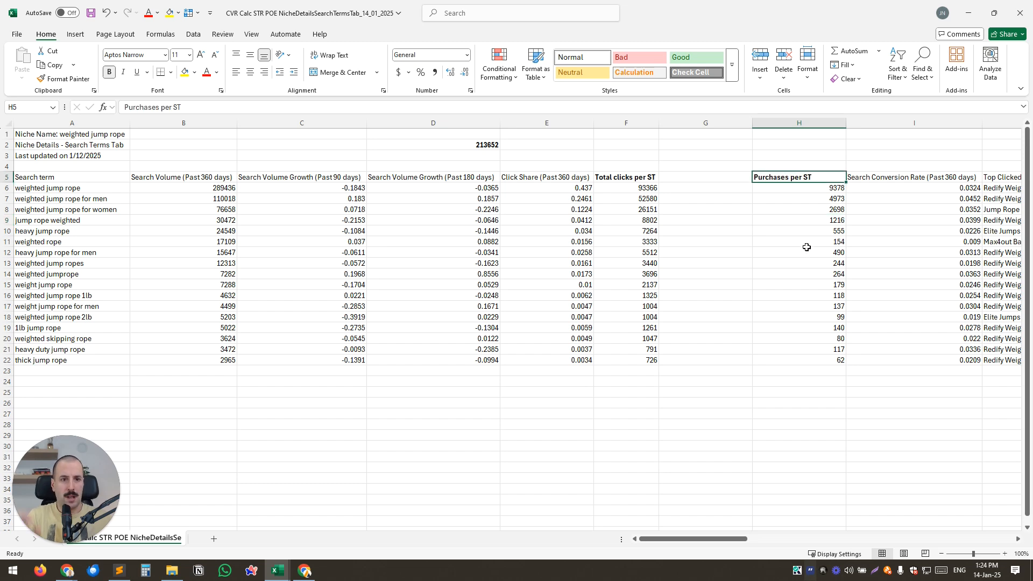
left_click(642, 211)
left_click(805, 210)
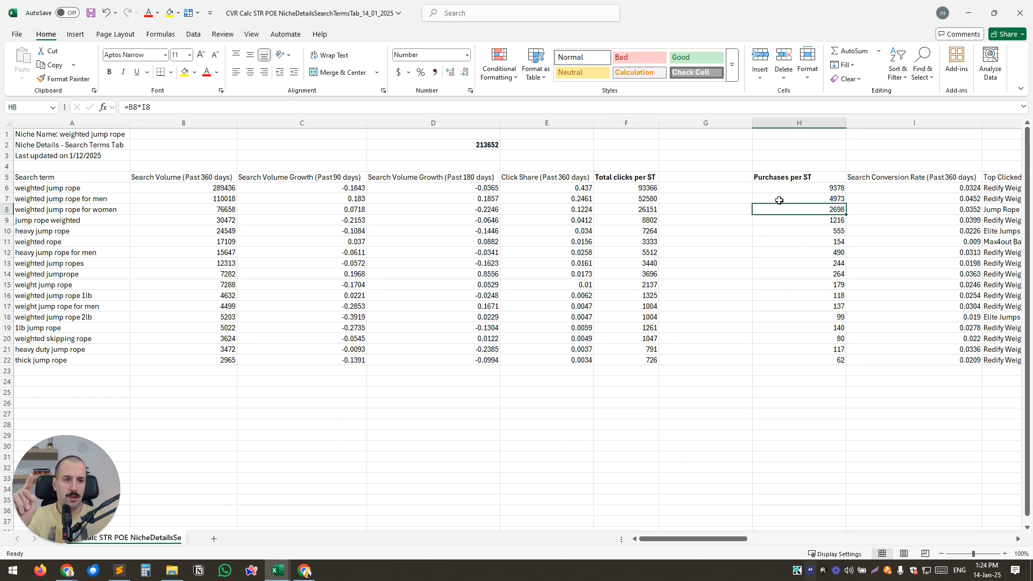
Enter the header "CVR" in G5 between total clicks and purchases, and make it bold.
left_click(719, 177)
type("CVR")
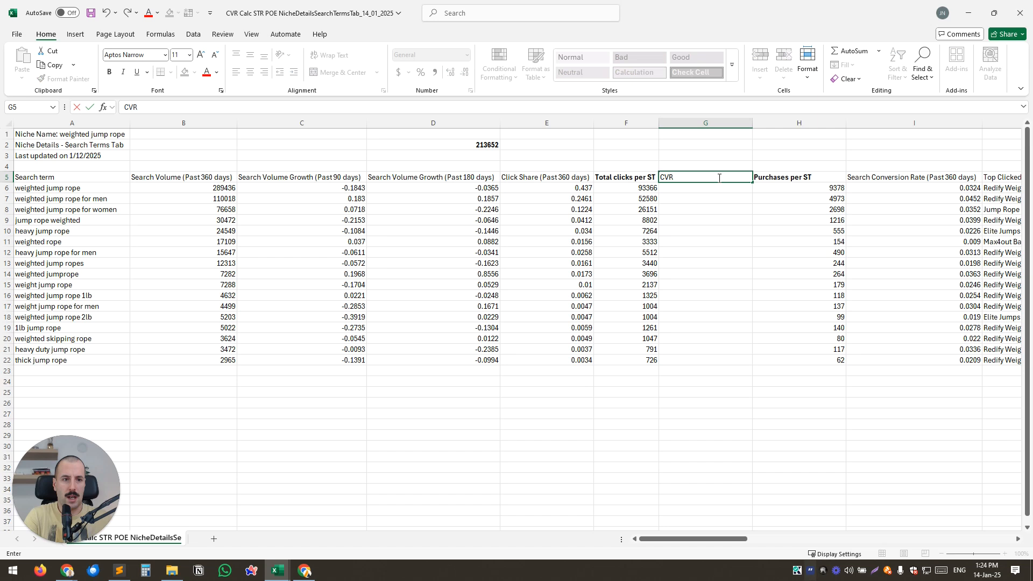
key("ctrl+Return")
key("ctrl+b")
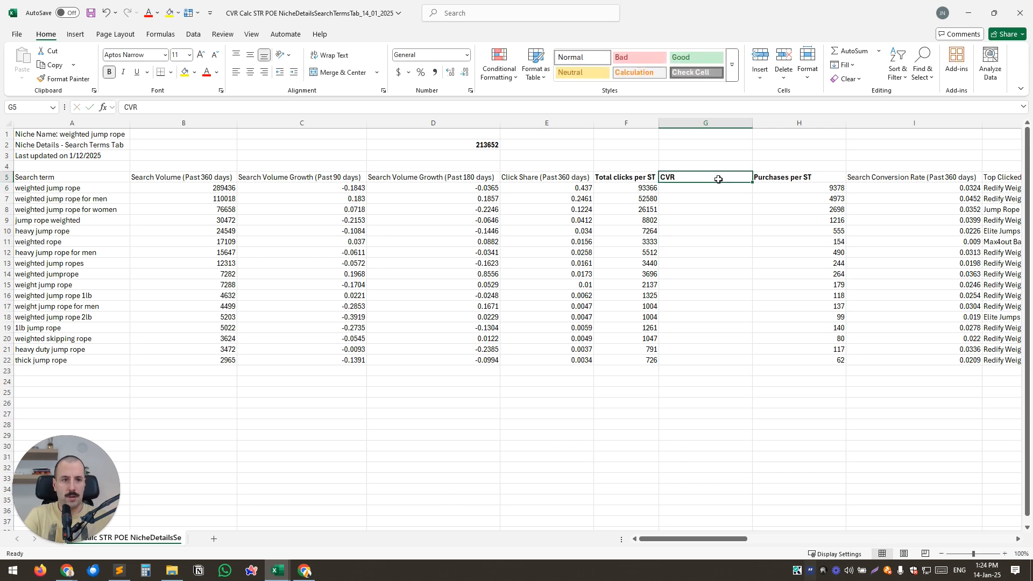
Calculate the conversion rate for weighted jump rope in G6 as purchases divided by total clicks, =H6/F6.
left_click(712, 192)
type("=")
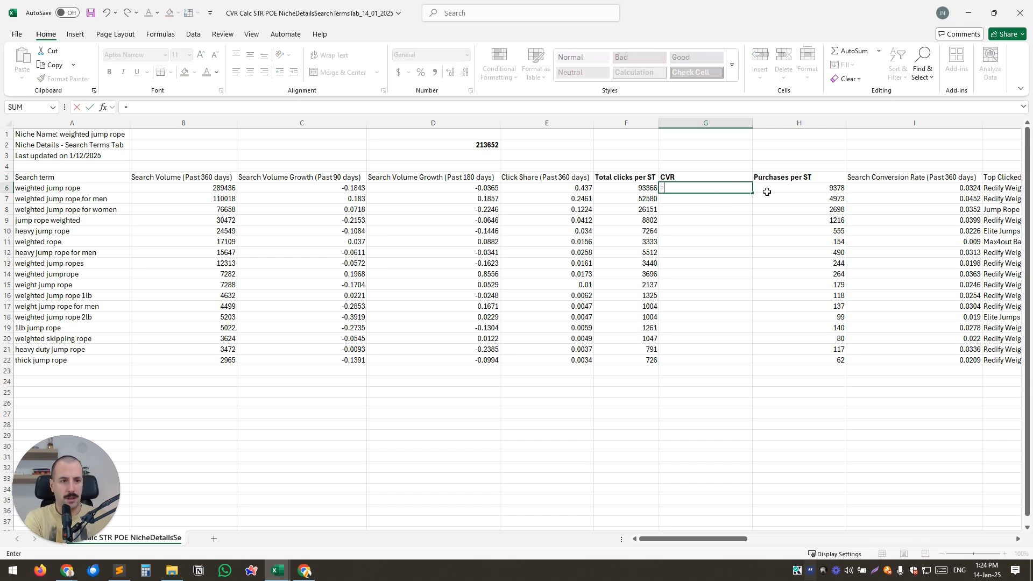
left_click(791, 192)
type("/")
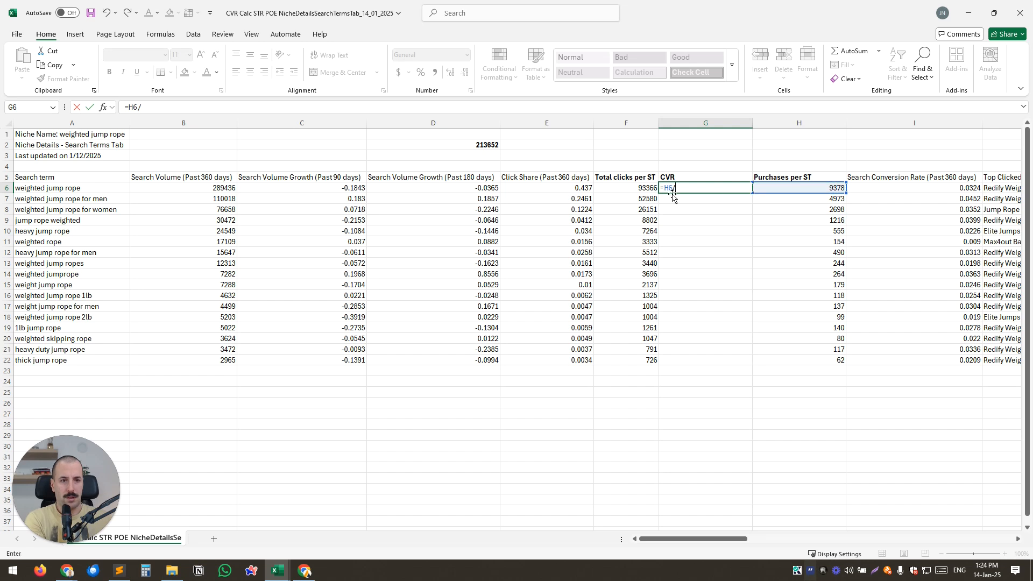
left_click(640, 191)
key("Return")
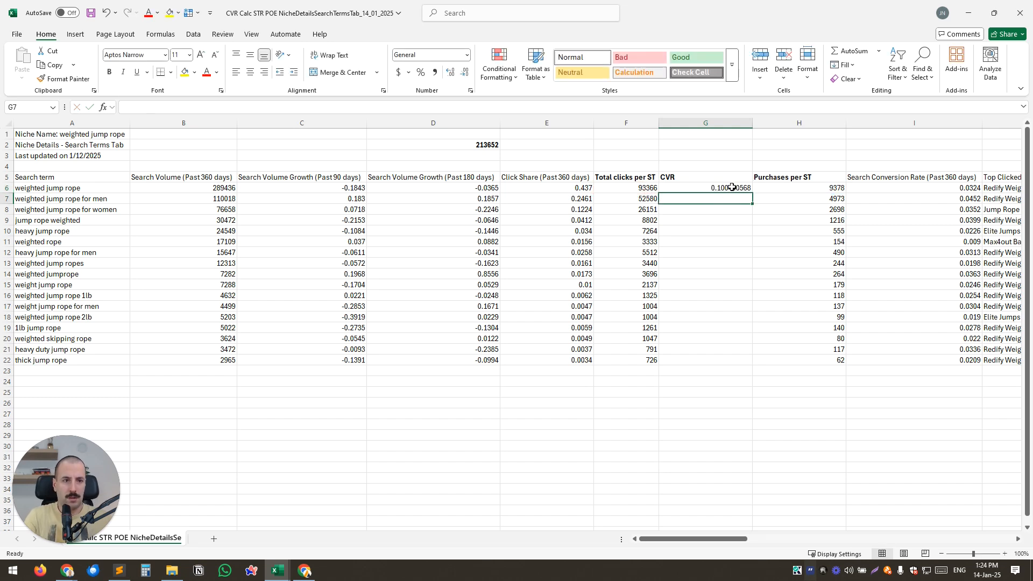
Format the CVR in G6 as a percentage with two decimals and fill the formula down to G22.
left_click(732, 188)
left_click(421, 72)
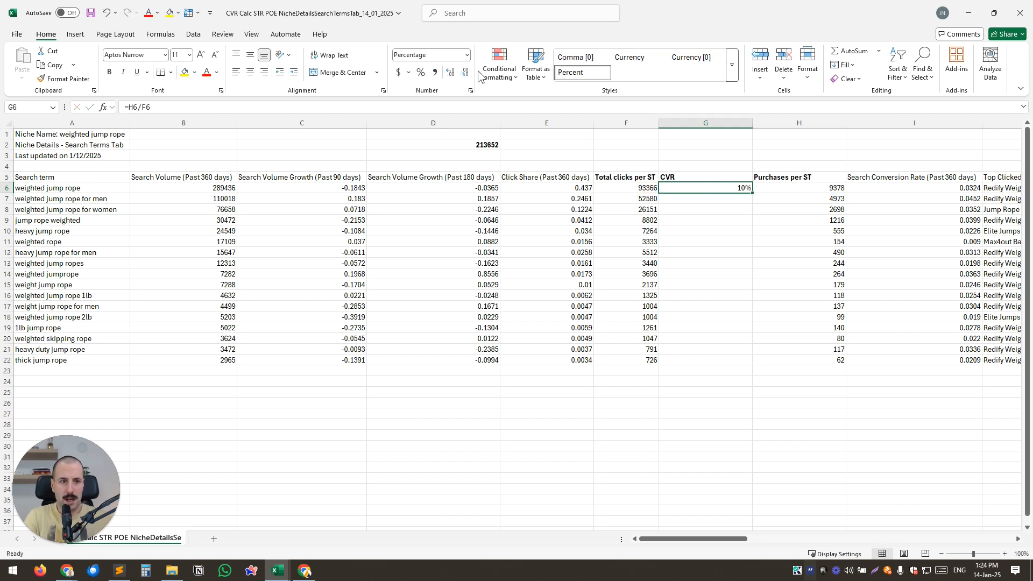
left_click(450, 72)
left_click(464, 72)
left_click(450, 72)
left_click(450, 72)
left_click_drag(752, 193, 741, 361)
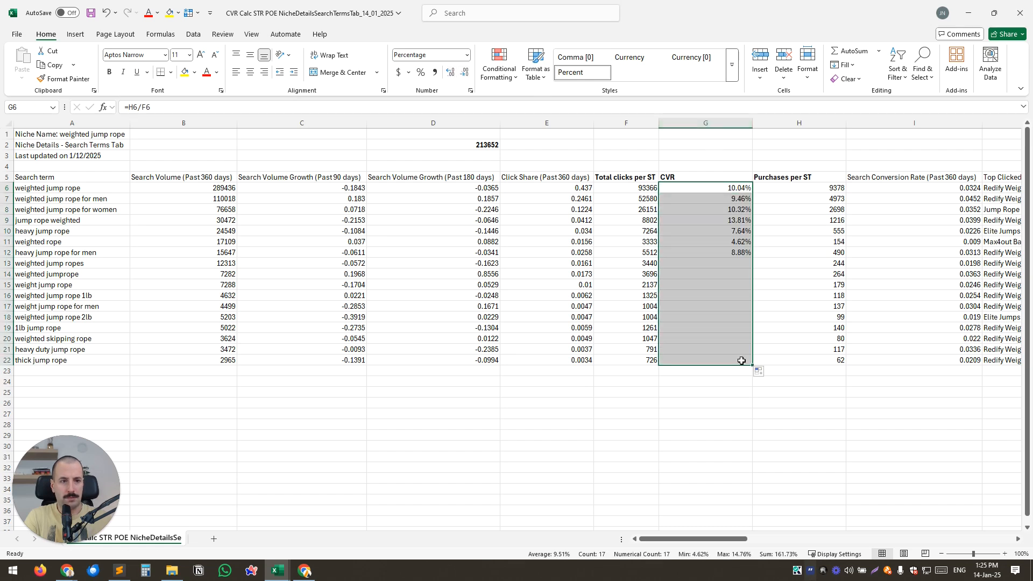
Narrow the CVR column G so it is slightly wider than its contents.
left_click(695, 221)
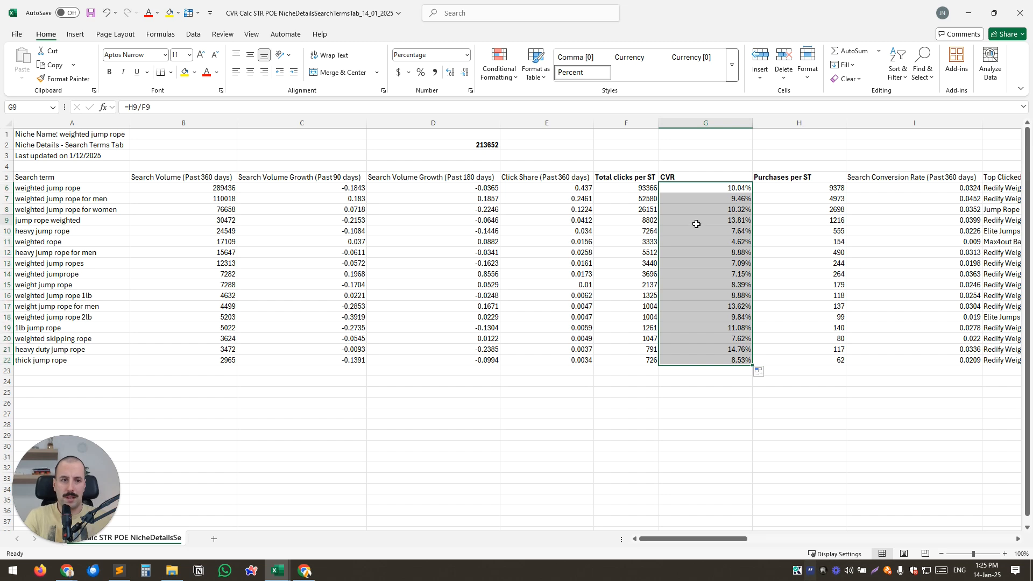
double_click(752, 122)
left_click_drag(687, 121, 716, 121)
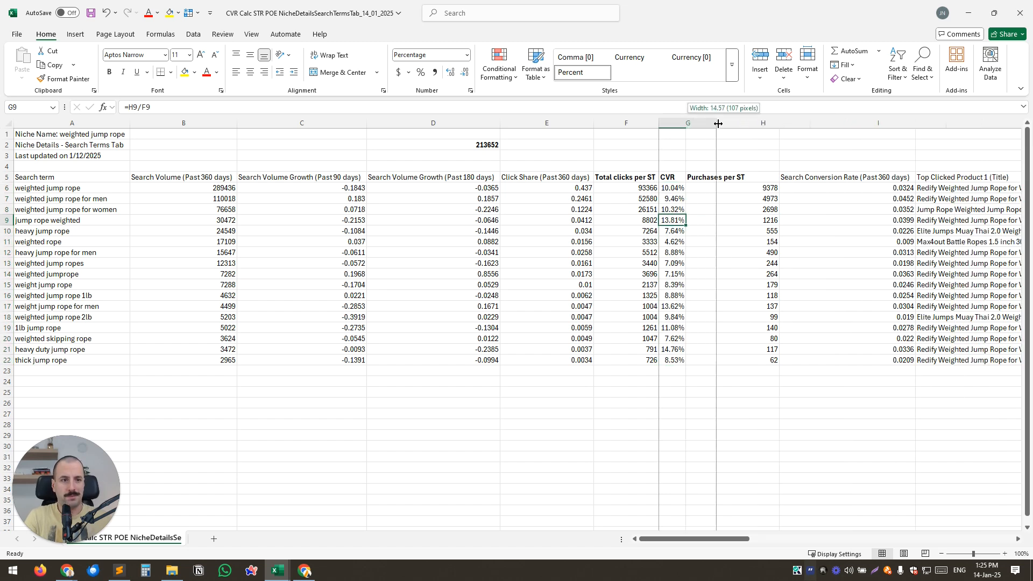
left_click(689, 178)
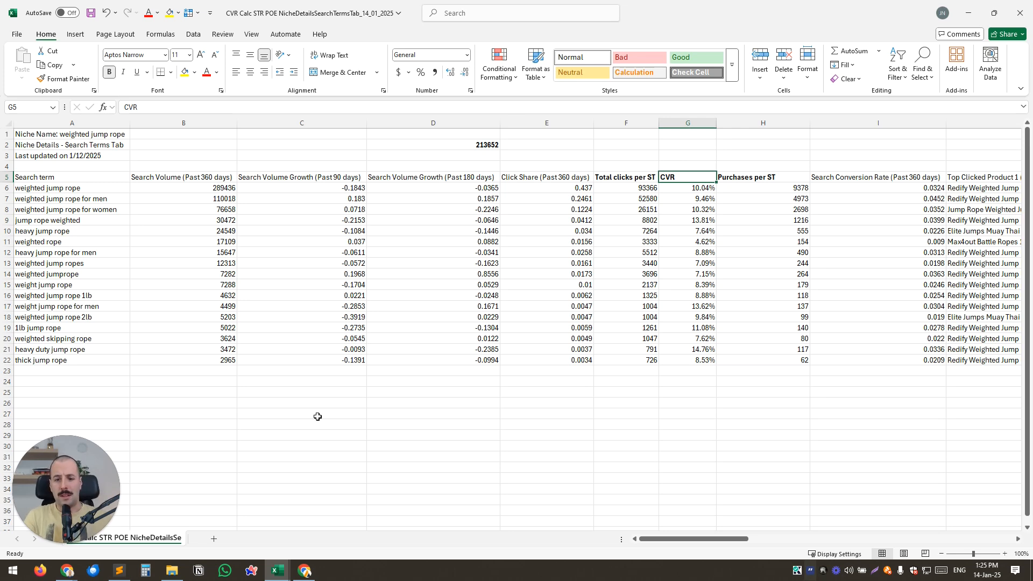
Switch to the Placement calculator Google Sheet in Chrome and delete the Datarova bid column G from the Ranking sheet.
mouse_move(66, 573)
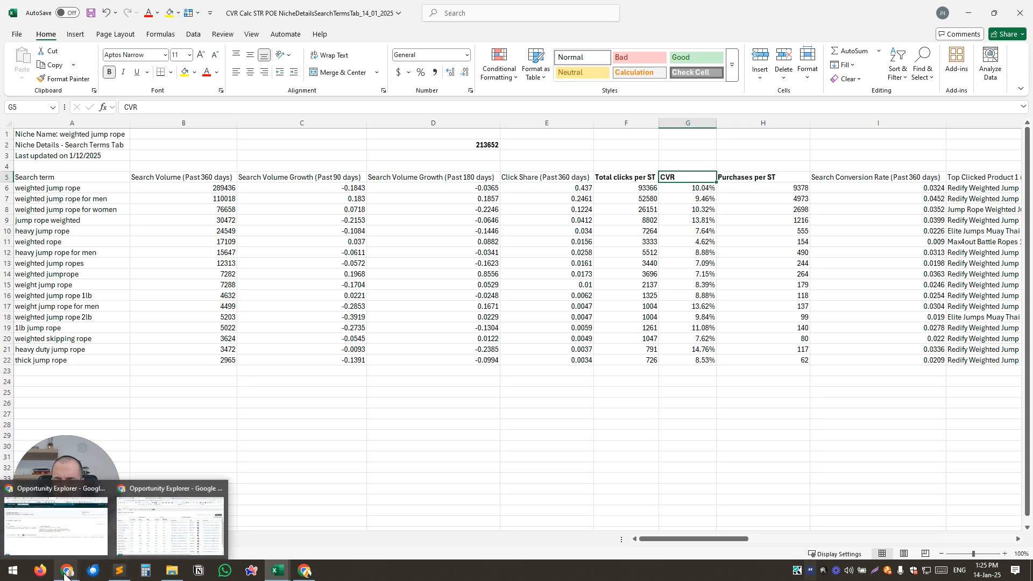
left_click(169, 514)
left_click(352, 15)
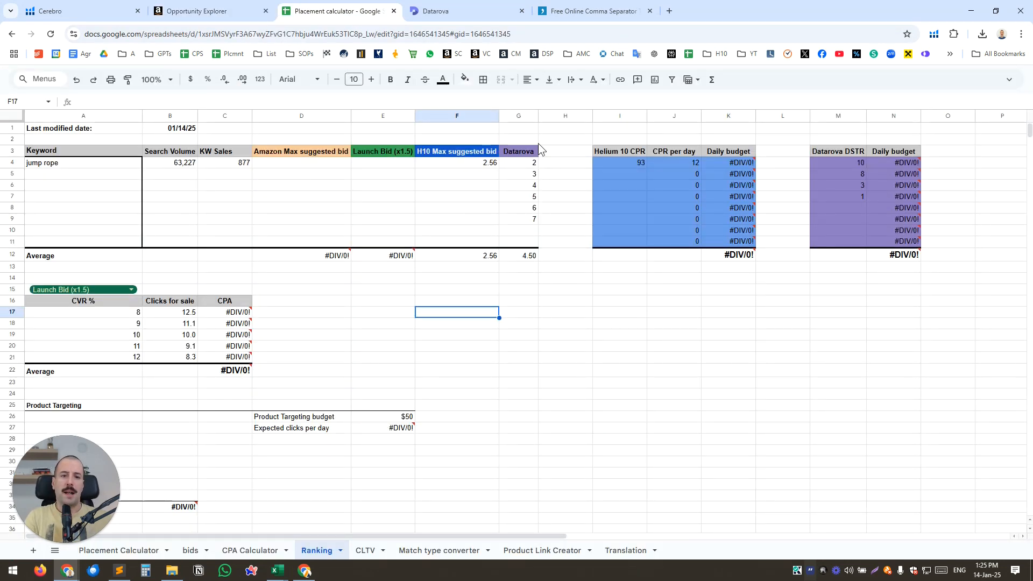
left_click(518, 115)
right_click(517, 112)
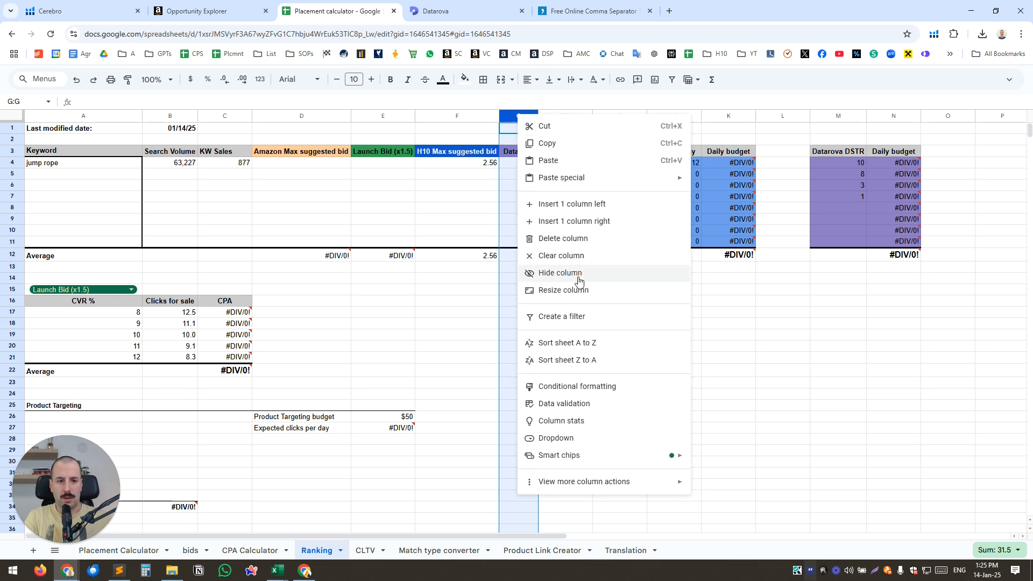
left_click(587, 237)
left_click(605, 361)
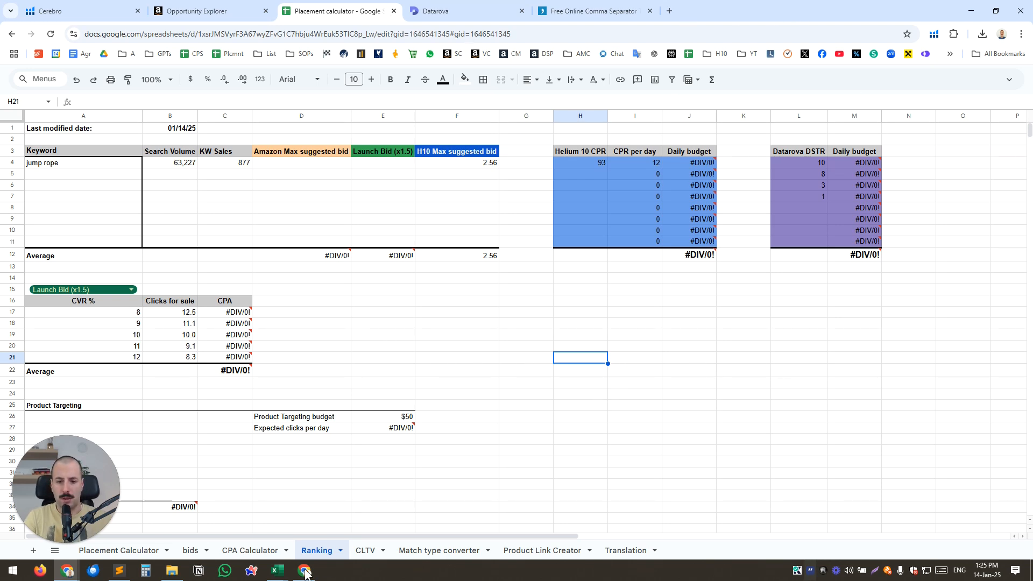
Switch back to the CVR Calc STR POE workbook in Excel and bold the first four search terms in A6:A9.
left_click(279, 571)
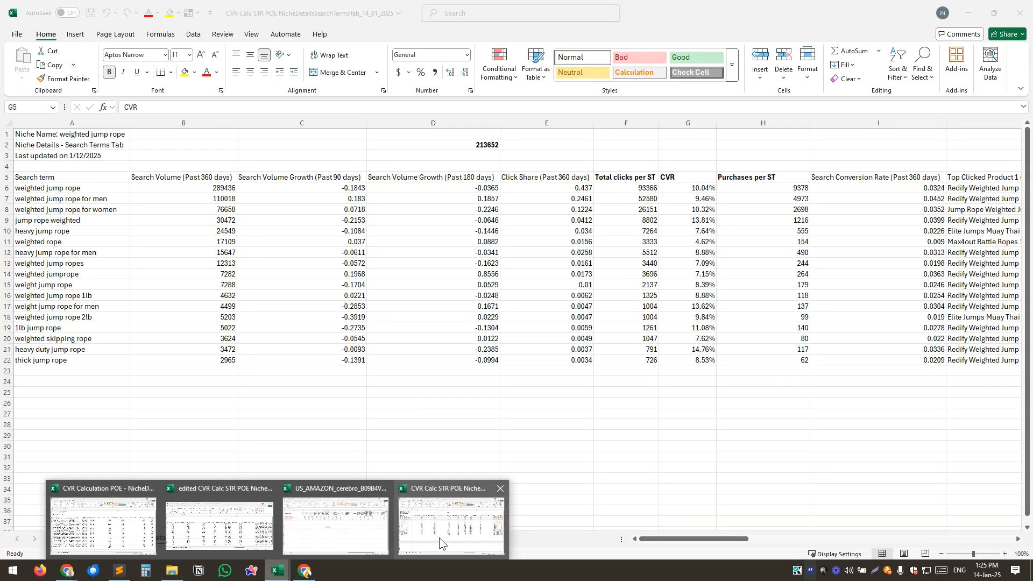
left_click(445, 533)
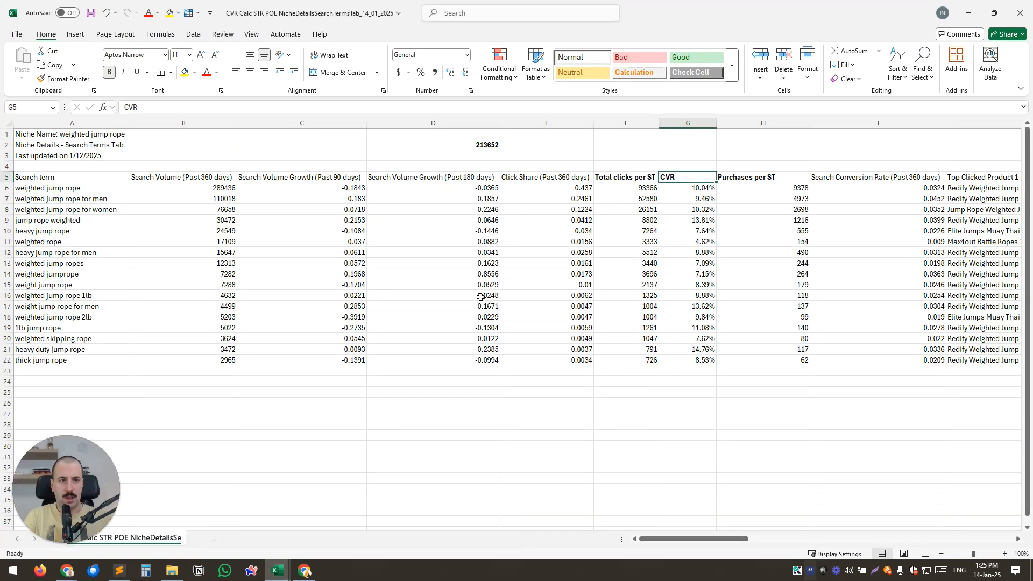
left_click_drag(105, 186, 99, 222)
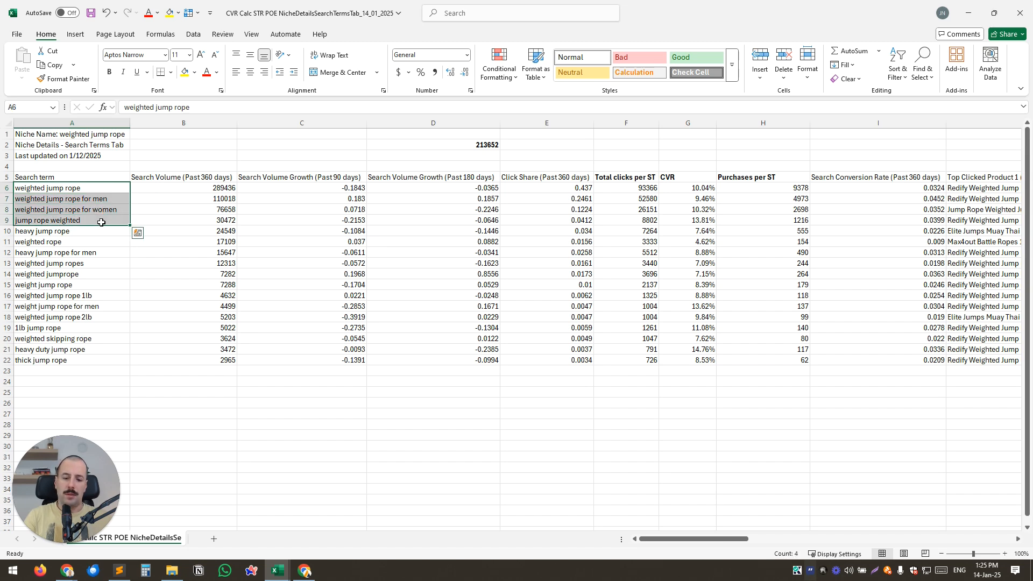
key("ctrl+b")
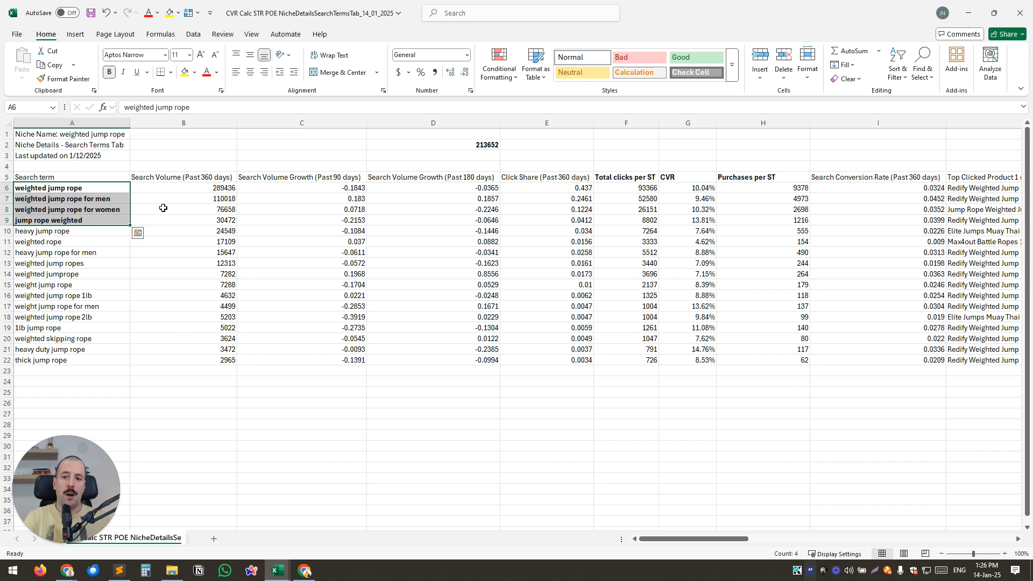
Examine the main search terms in column A and check the average CVR of the four bold terms in G6:G9.
left_click_drag(105, 189, 102, 271)
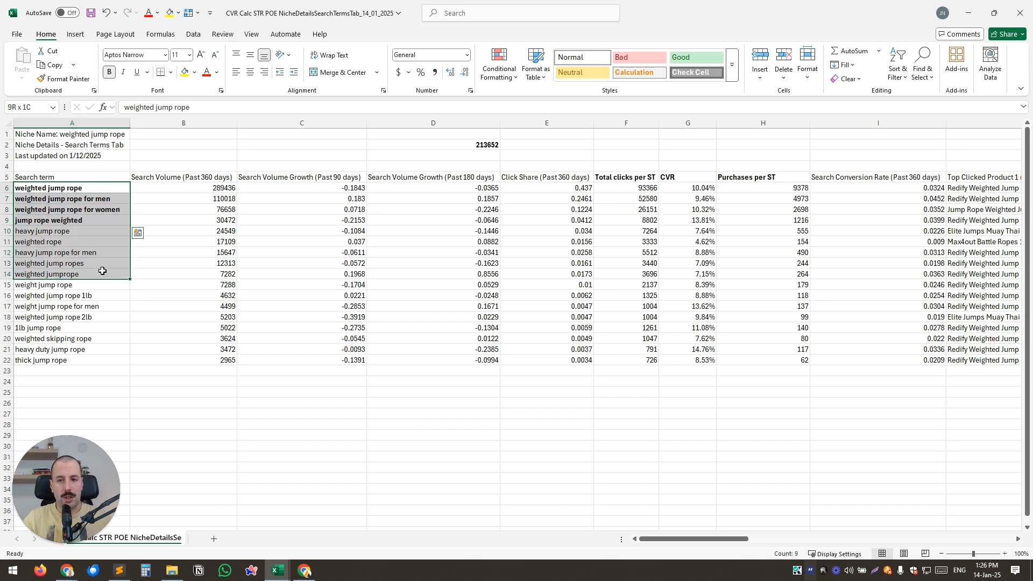
left_click_drag(102, 271, 102, 271)
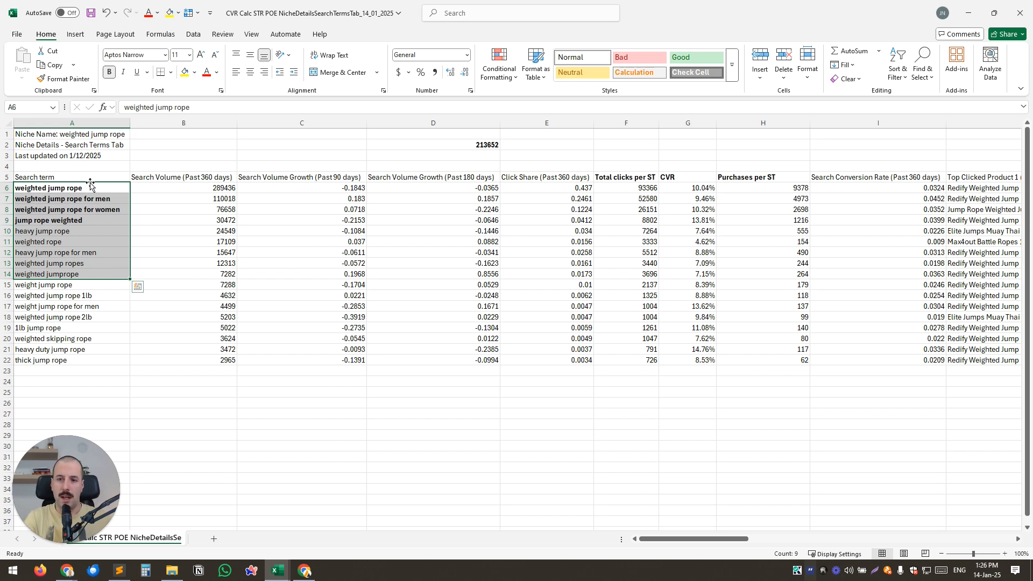
left_click_drag(95, 188, 102, 220)
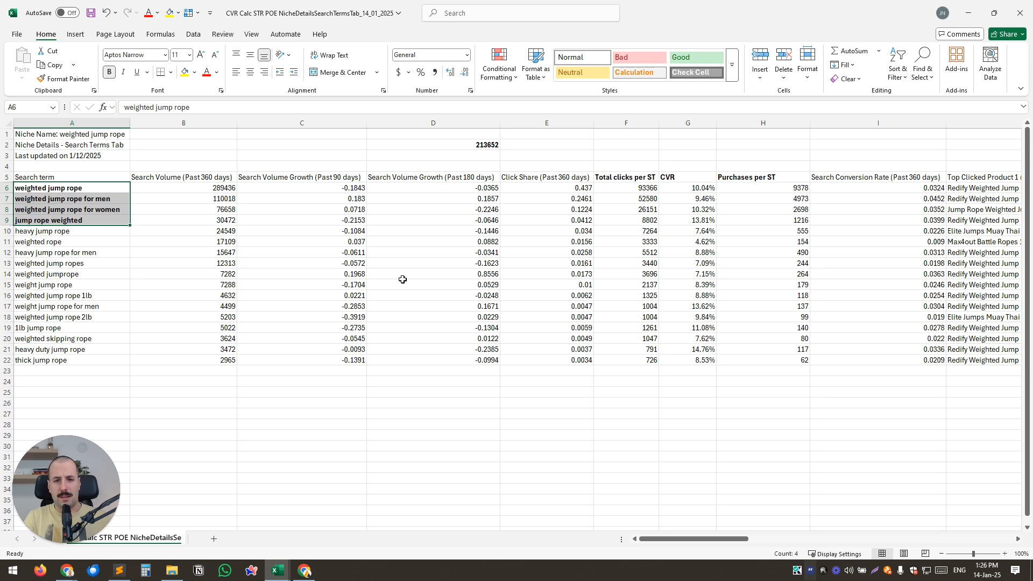
key("alt+Tab")
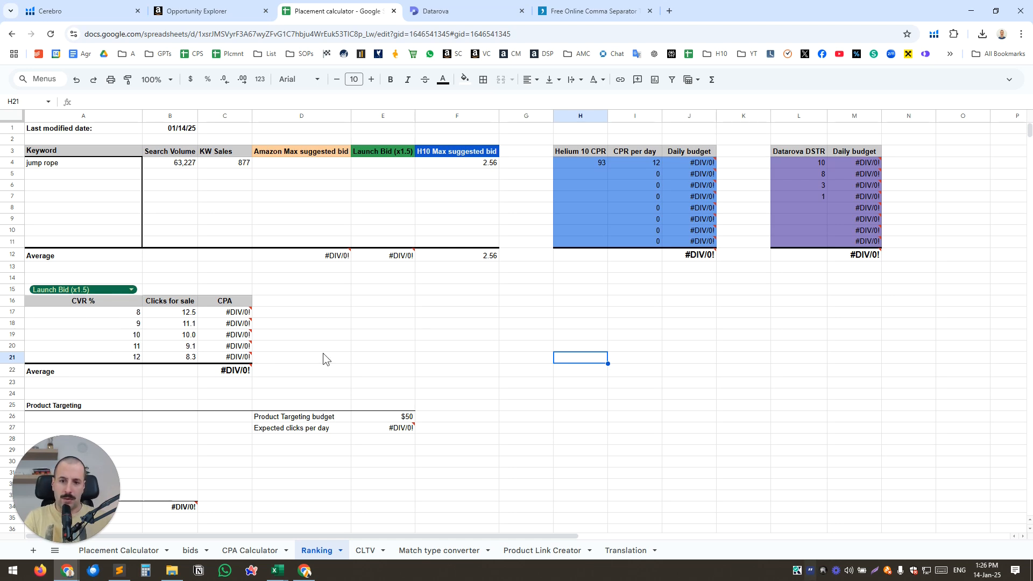
key("alt+Tab")
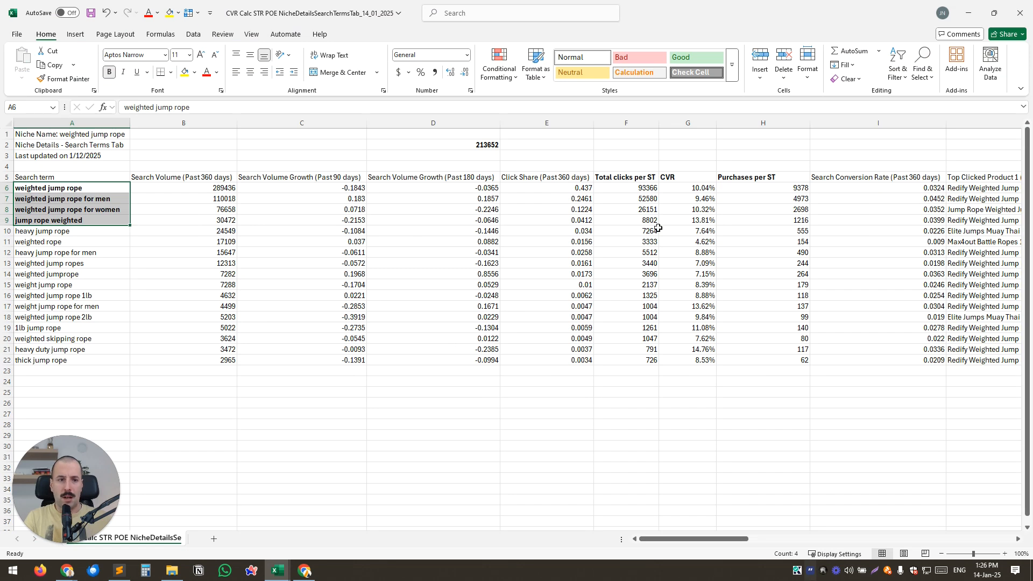
left_click_drag(686, 189, 686, 219)
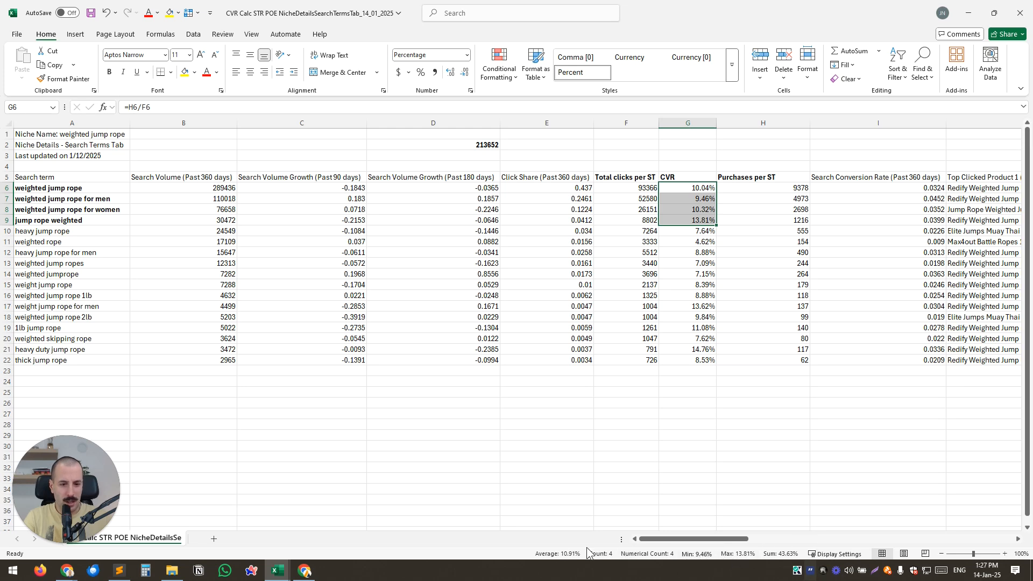
Switch to the Placement calculator in Chrome and enter Amazon max suggested bids of 1.23, 2.4, 3.4 and 2.5 in D4:D7.
key("alt+Tab")
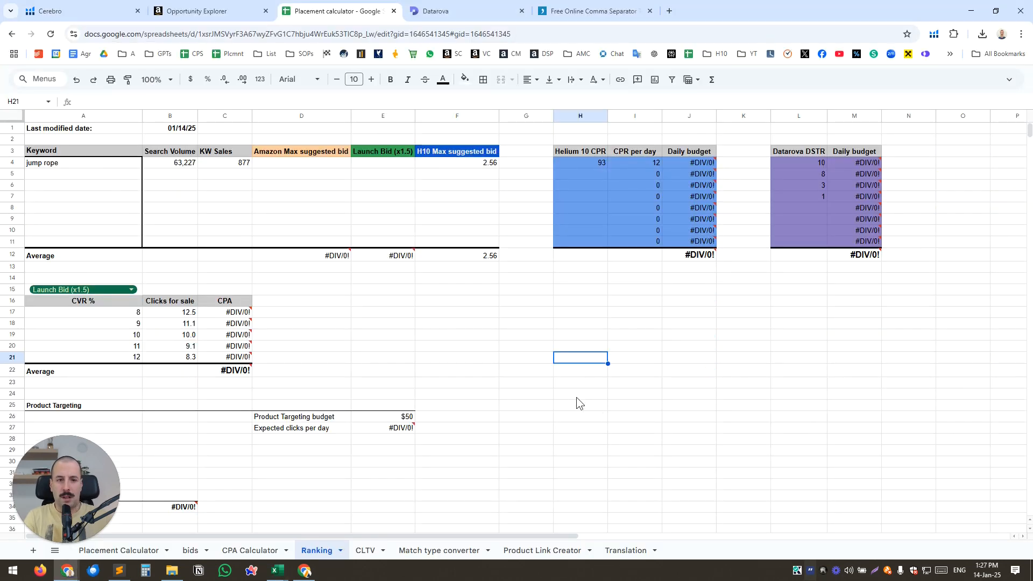
left_click(132, 347)
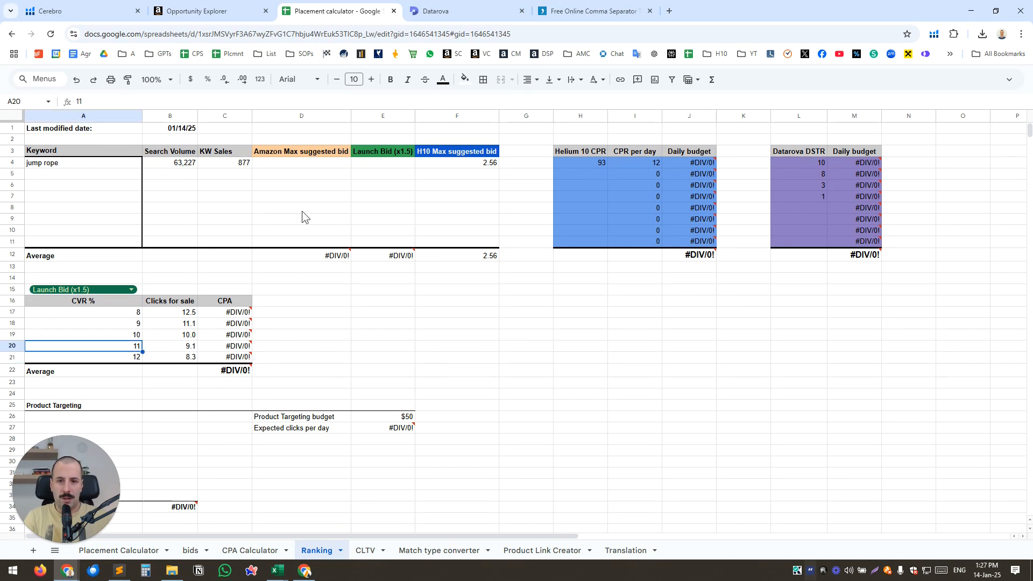
left_click(304, 165)
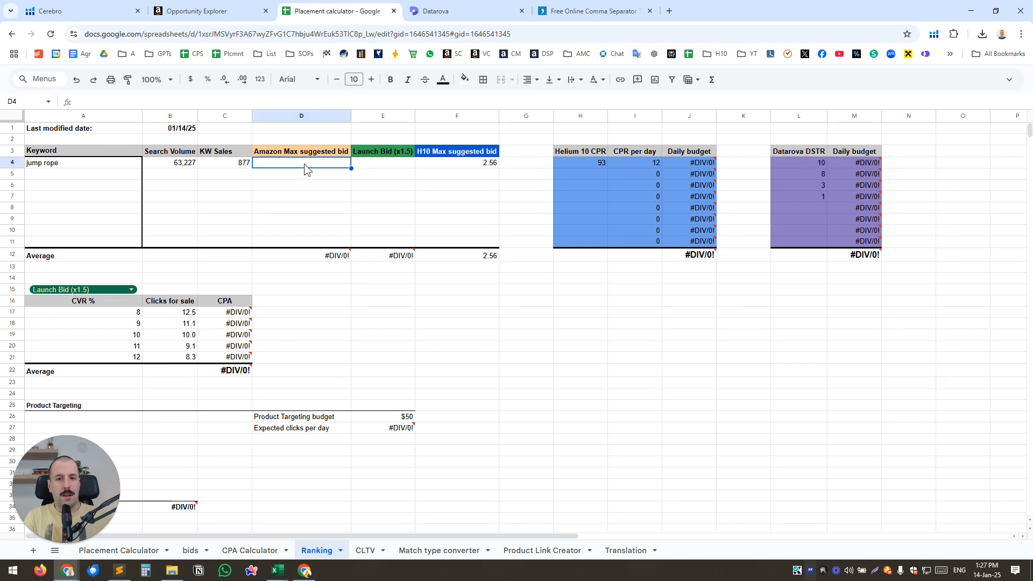
type("1")
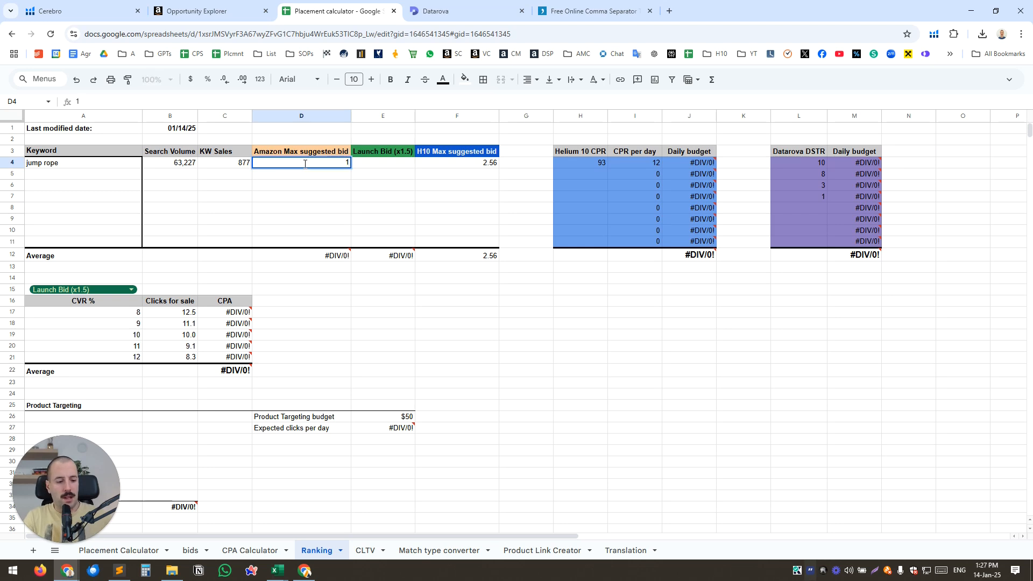
type(".23")
key("Return")
type("2.4")
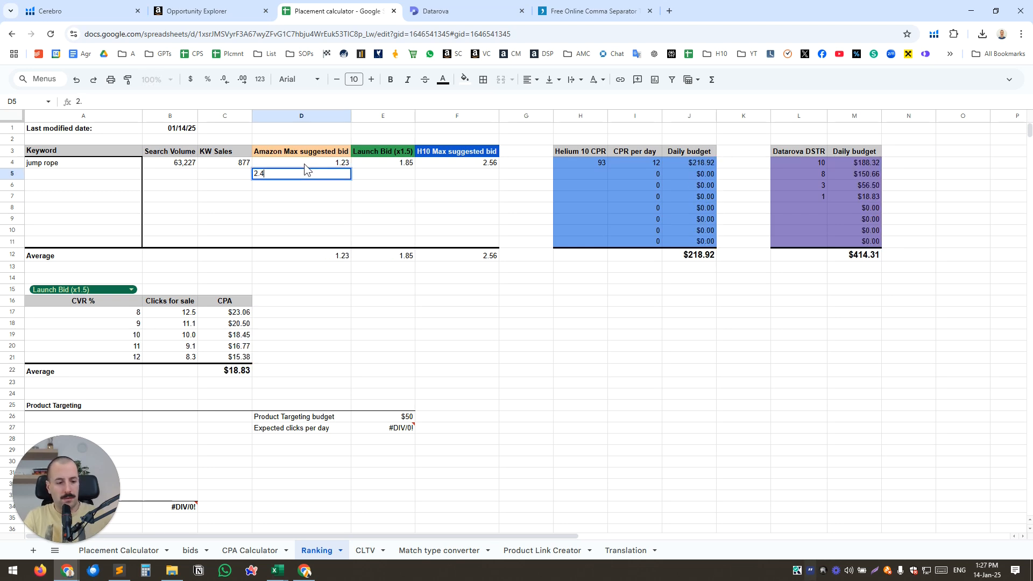
key("Return")
type("3.4")
key("Return")
type("2.5")
key("Return")
Base the CPA table on the Amazon Max suggested bid in A15 and select the 11% CVR row.
left_click(324, 256)
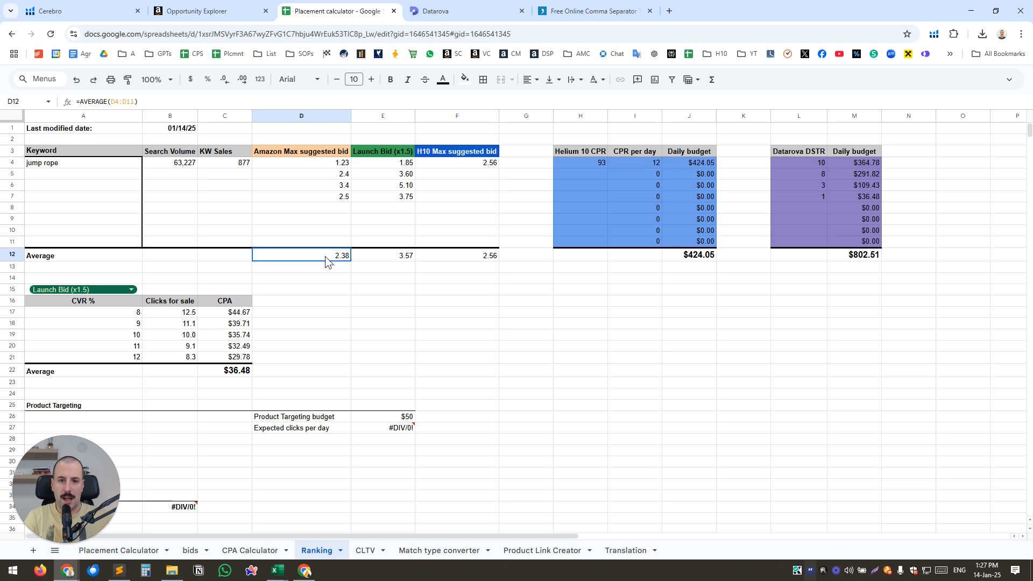
left_click(132, 290)
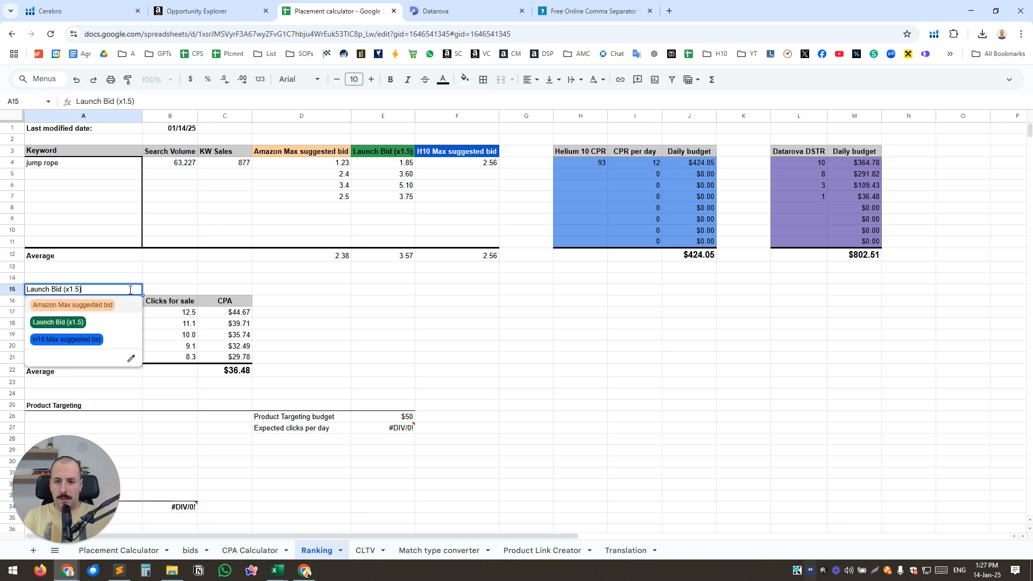
left_click(99, 306)
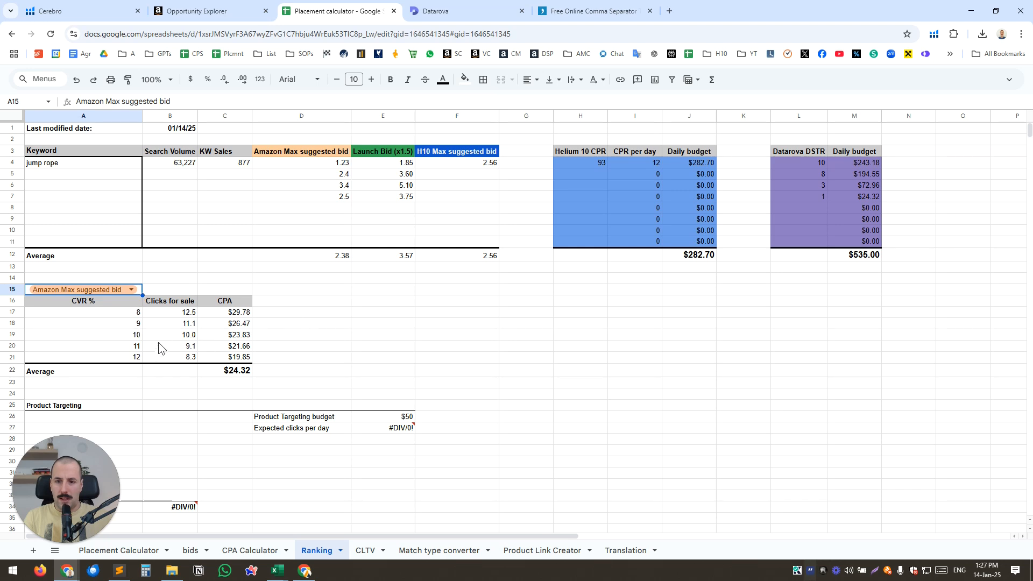
left_click(120, 350)
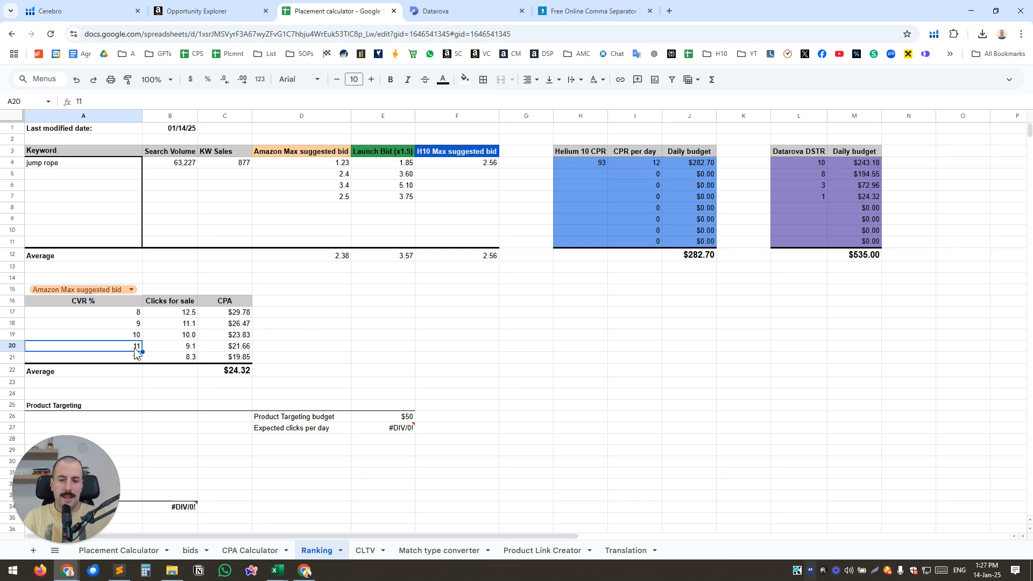
Check the clicks per sale and the CPA for the 11% CVR row in B20 and C20.
left_click(179, 350)
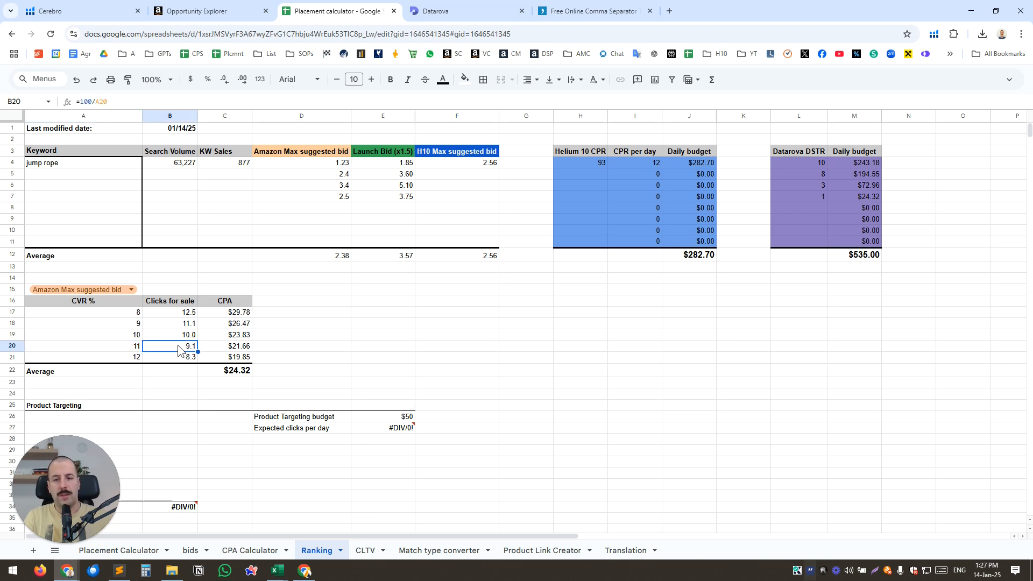
left_click(223, 351)
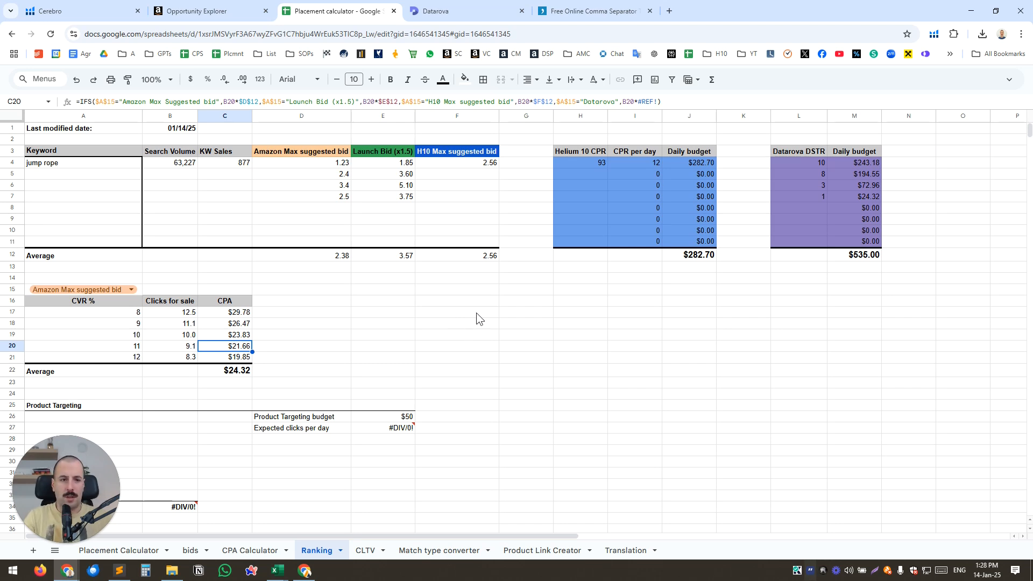
left_click(639, 298)
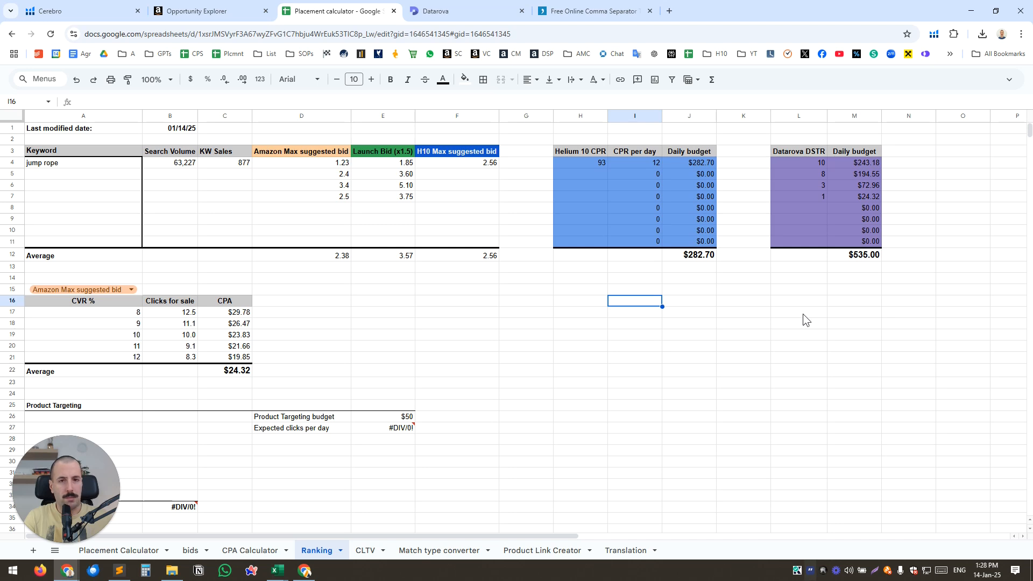
Switch to Datarova's Keyword Spy and view the list of available Amazon marketplaces.
left_click(449, 12)
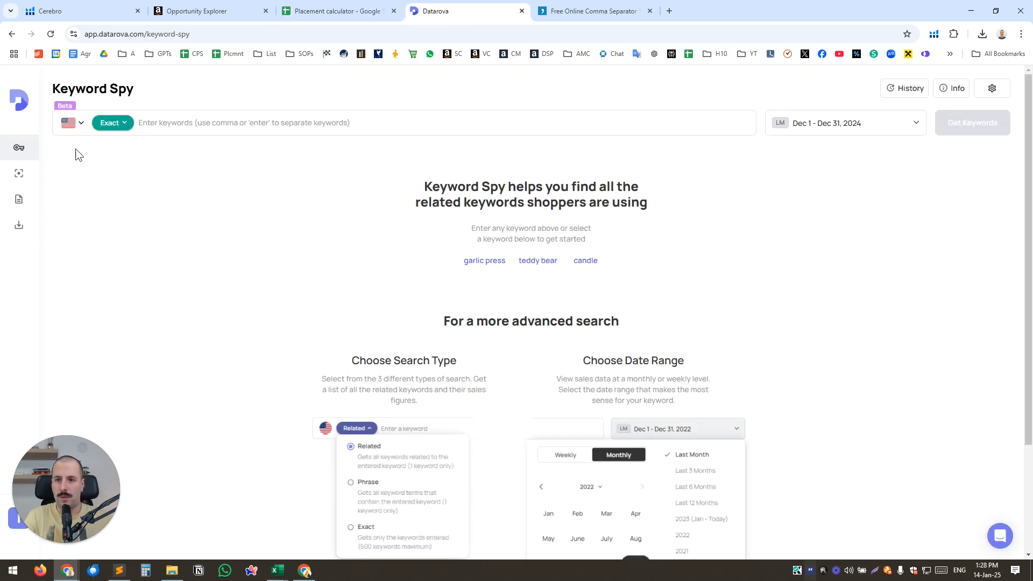
left_click(80, 126)
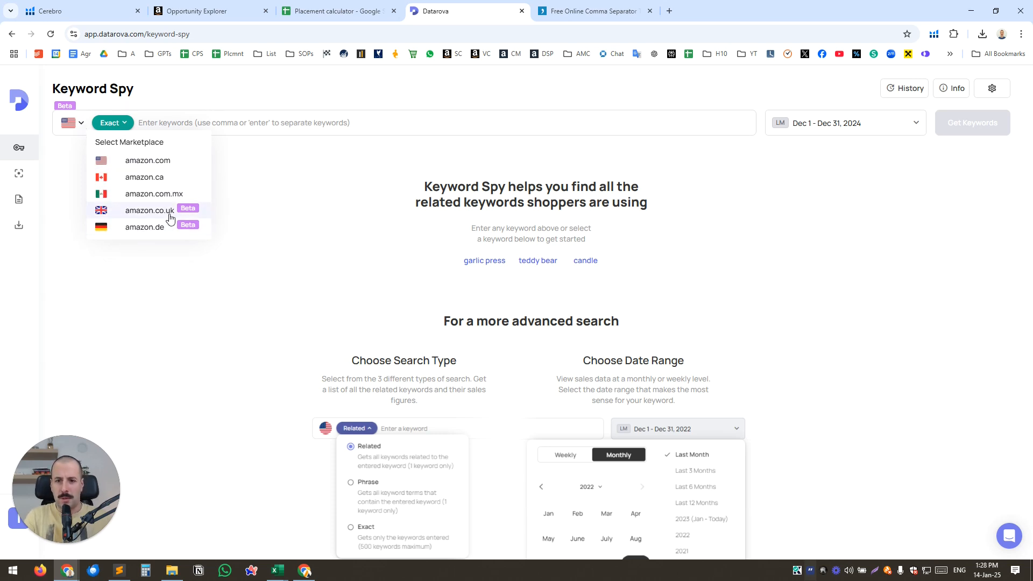
left_click(312, 182)
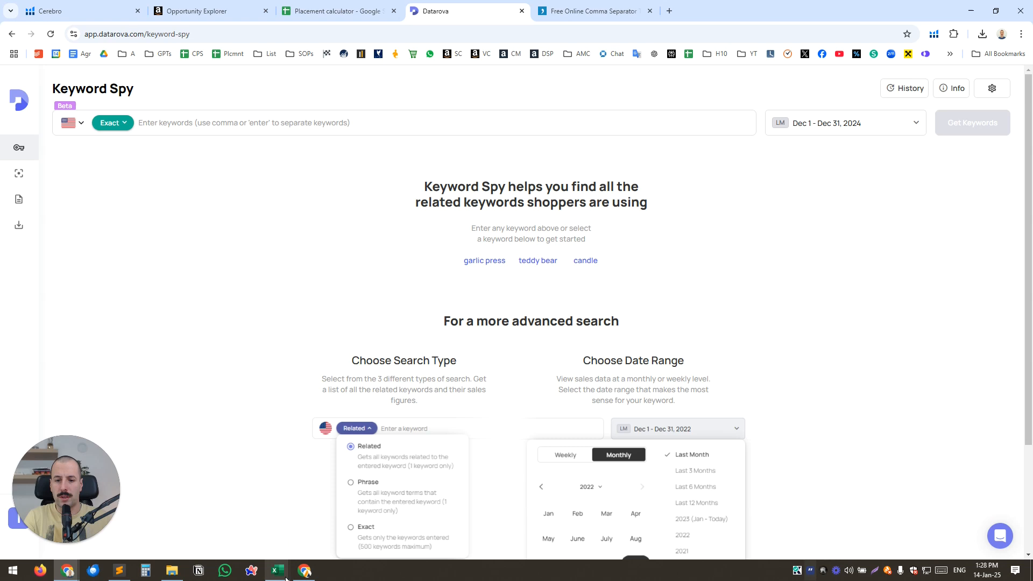
Copy the four keyword phrases from A2:A5 of the US_AMAZON_cerebro workbook in Excel into Delim.co's column data in Chrome.
mouse_move(285, 578)
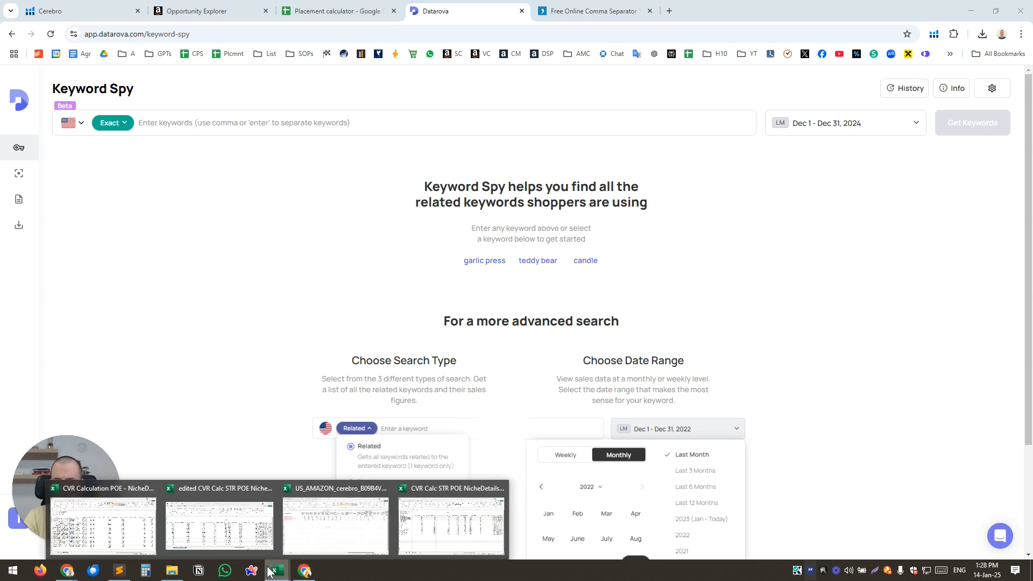
left_click_drag(144, 188, 154, 219)
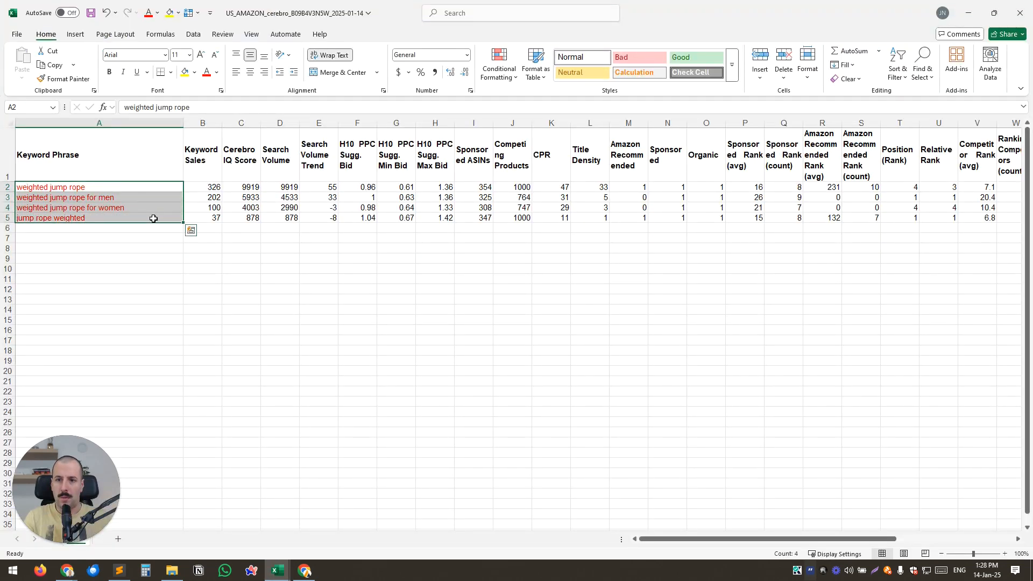
key("ctrl+c")
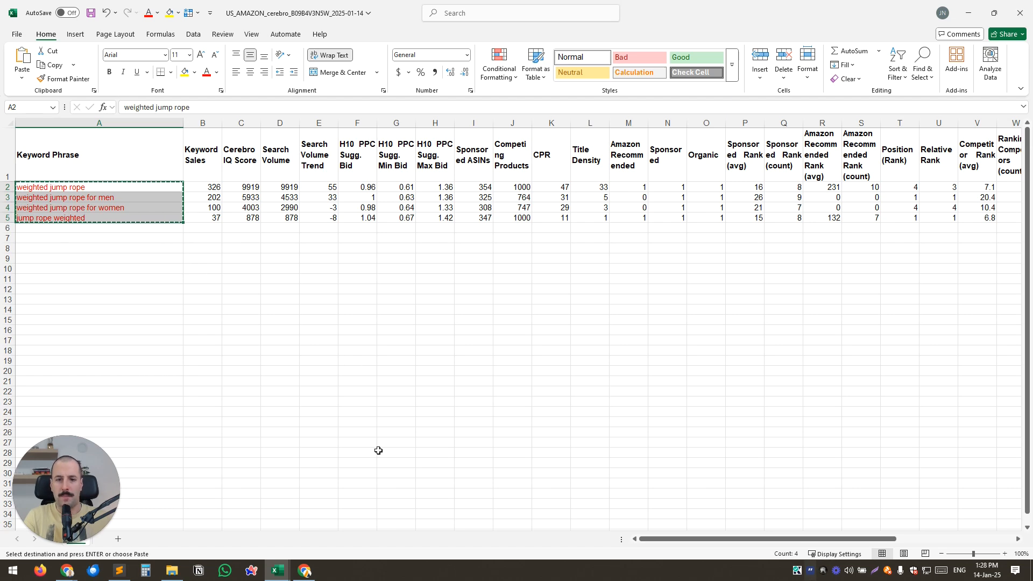
key("alt+Tab")
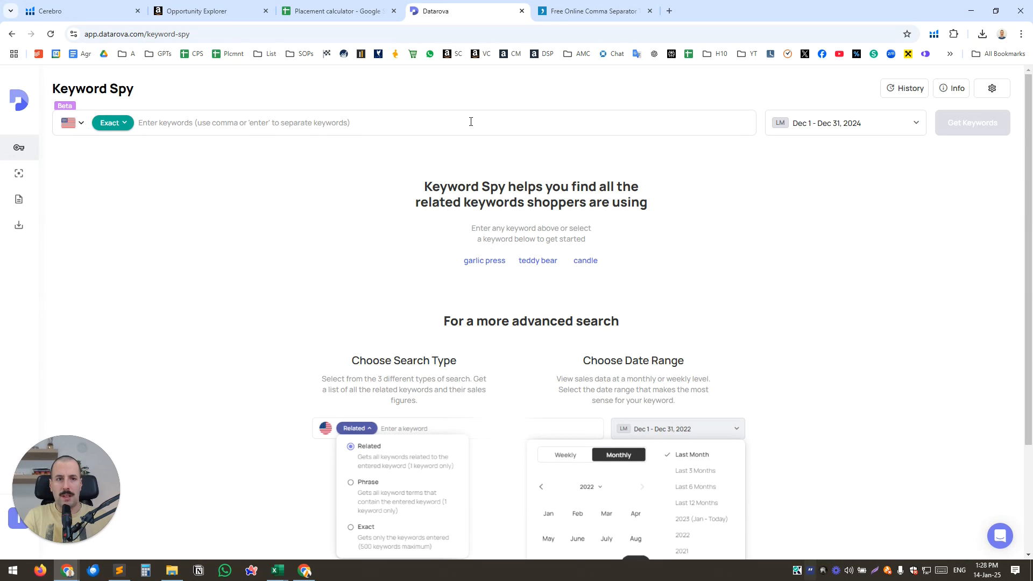
left_click(569, 16)
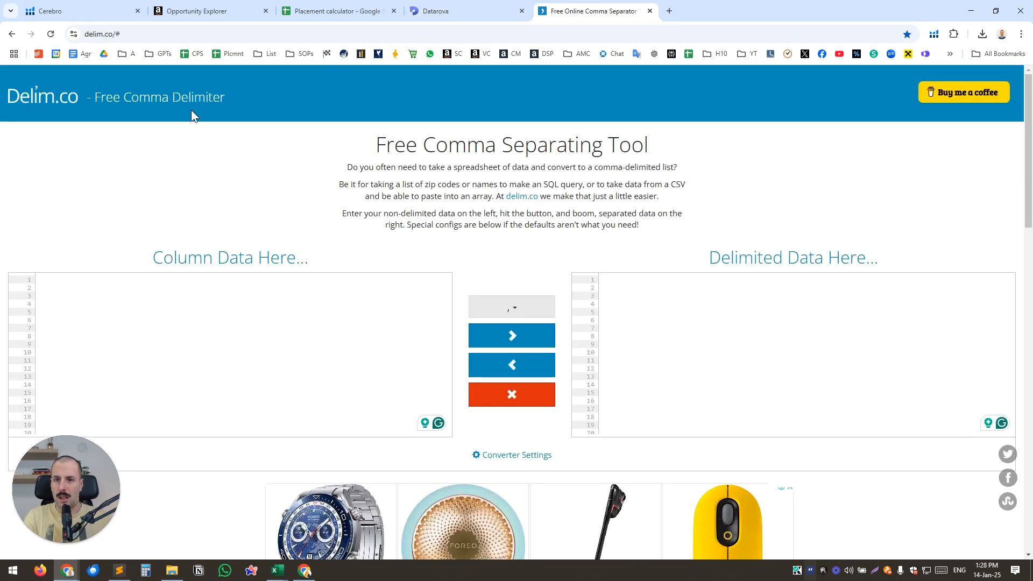
left_click(177, 301)
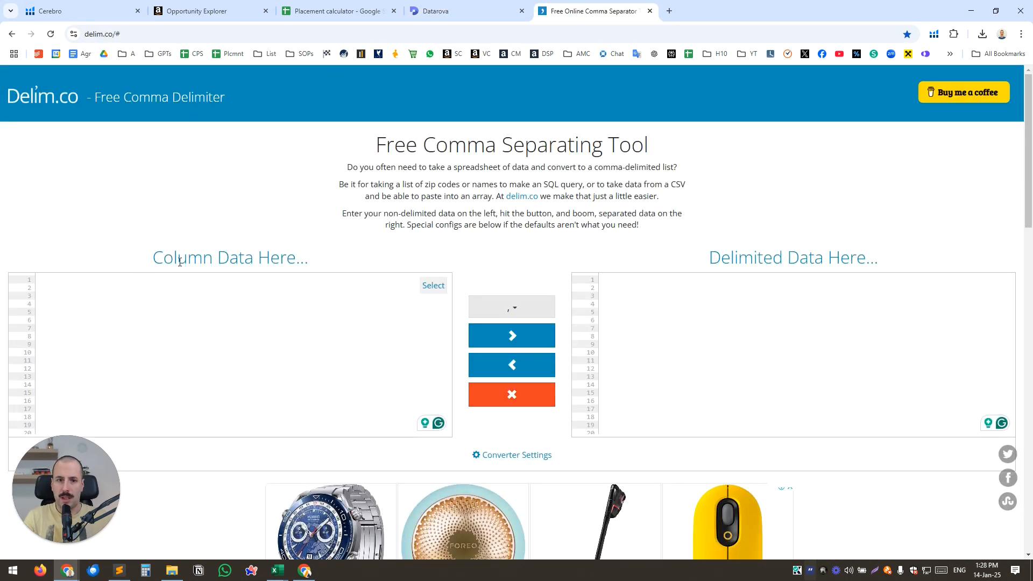
key("ctrl+v")
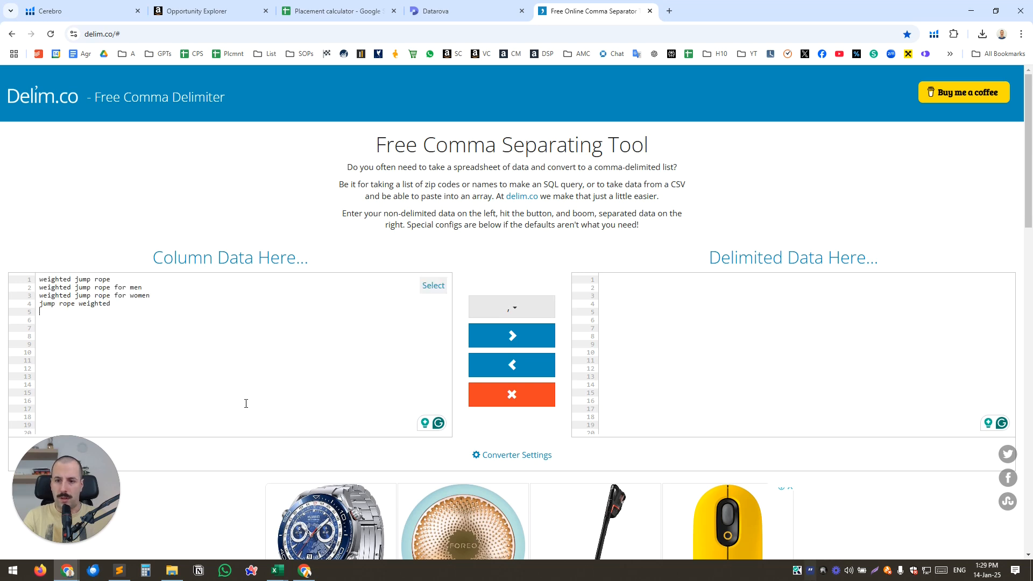
Convert the four keywords into a comma-separated list and copy the delimited result.
left_click(433, 285)
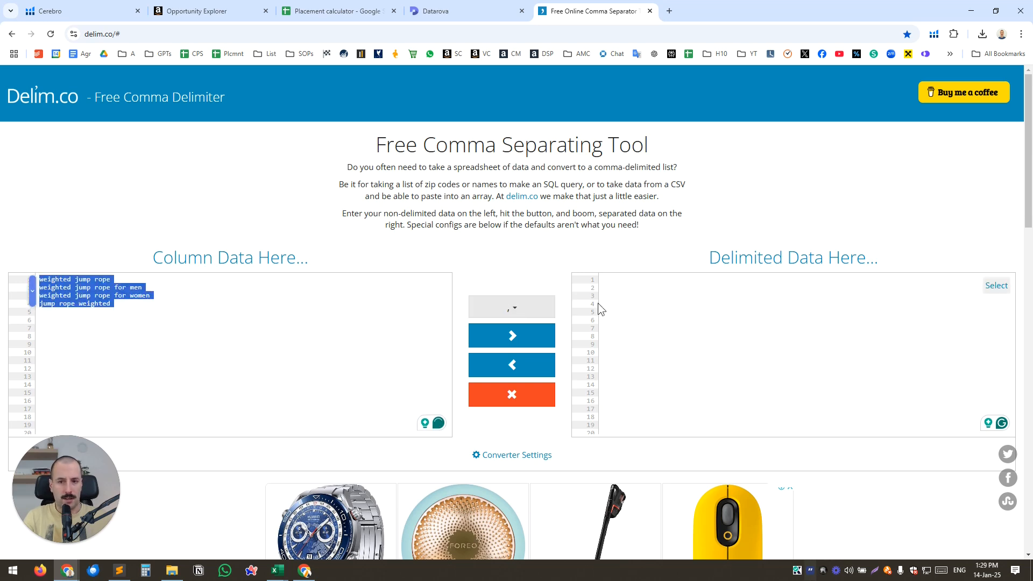
left_click(512, 336)
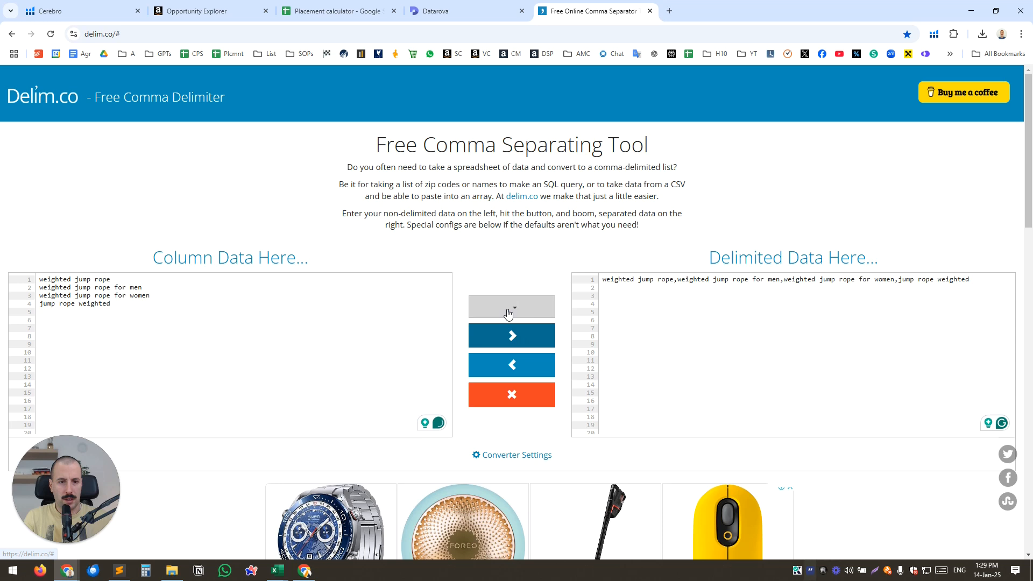
left_click(995, 286)
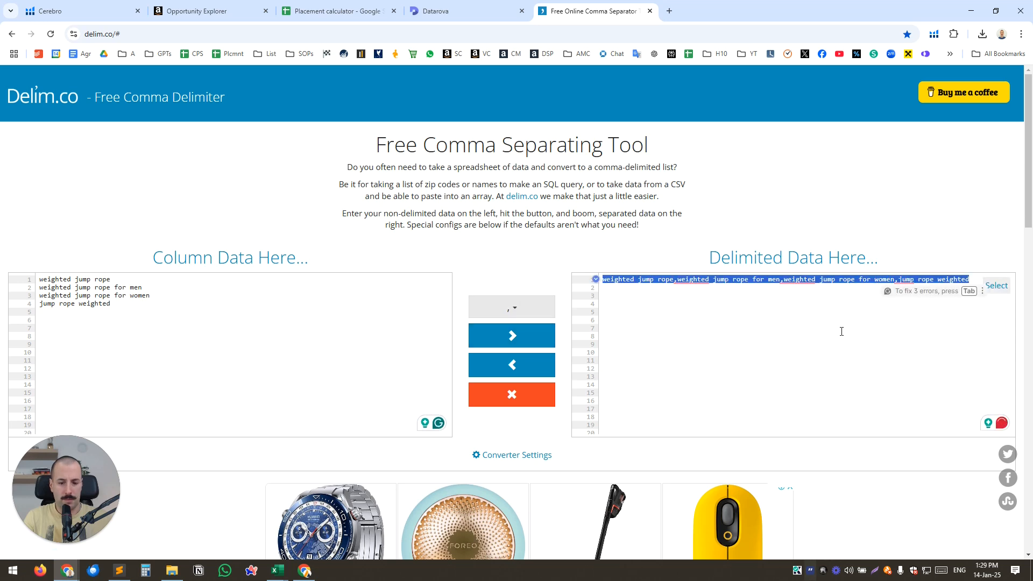
Run an Exact search in Datarova's Keyword Spy for the comma-separated weighted jump rope keywords, using Dec 1 - Dec 31, 2024.
left_click(425, 13)
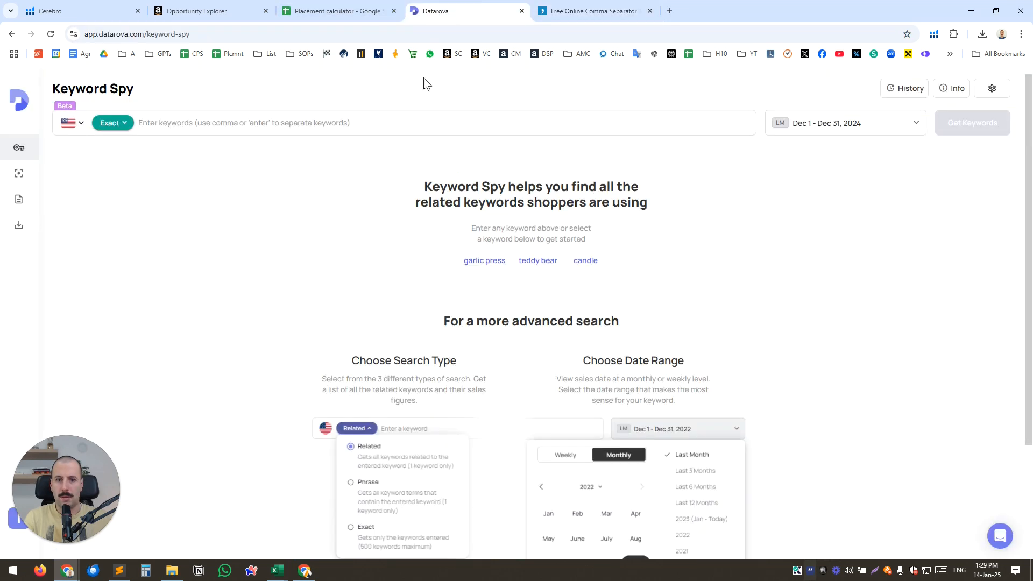
left_click(113, 122)
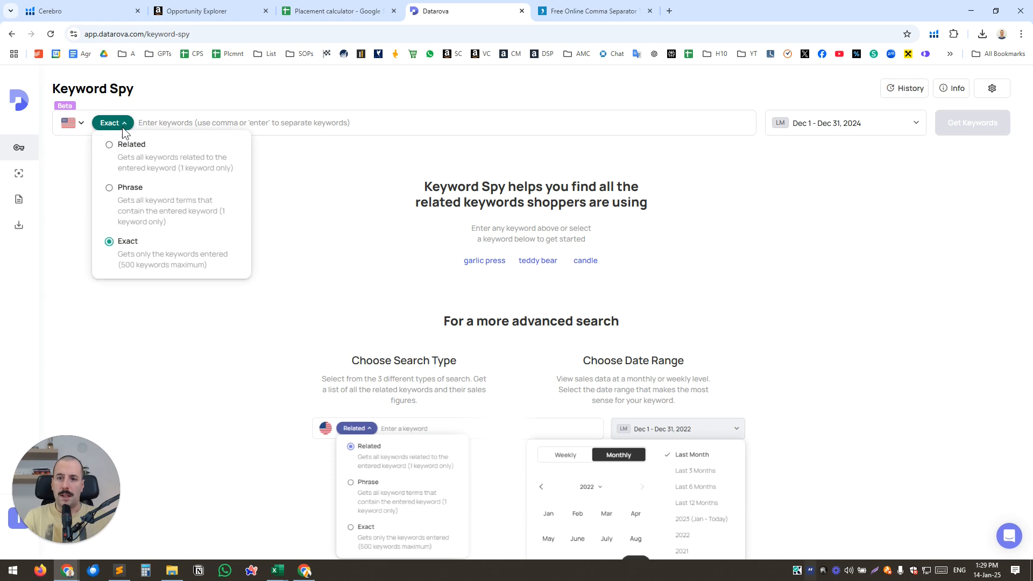
left_click(110, 149)
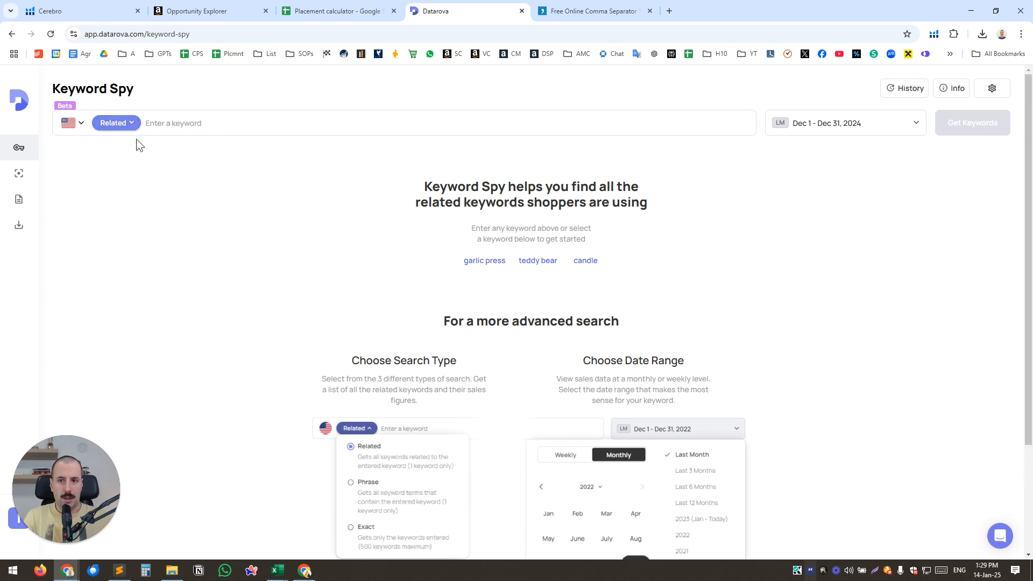
left_click(124, 123)
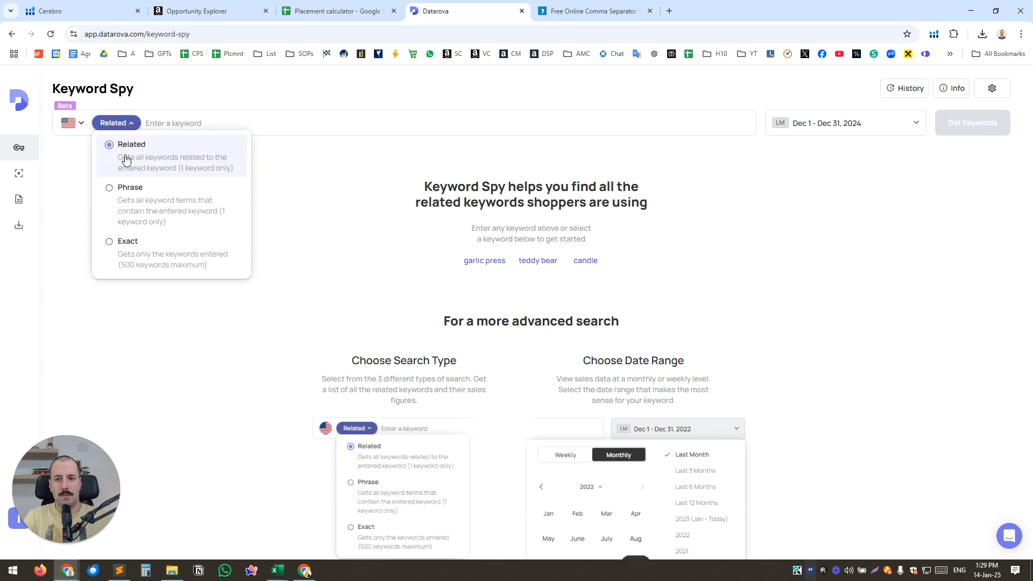
left_click(140, 256)
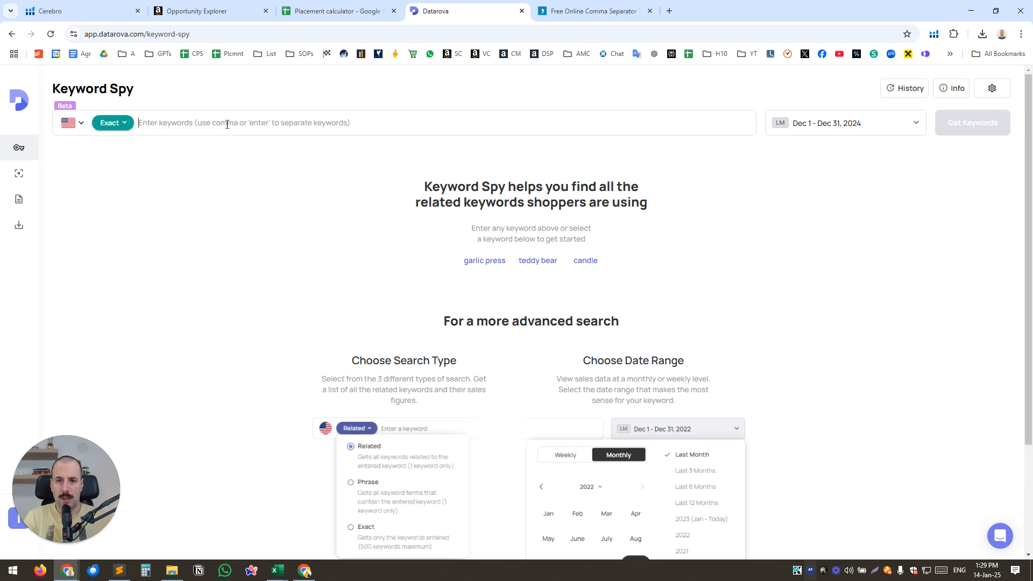
key("ctrl+v")
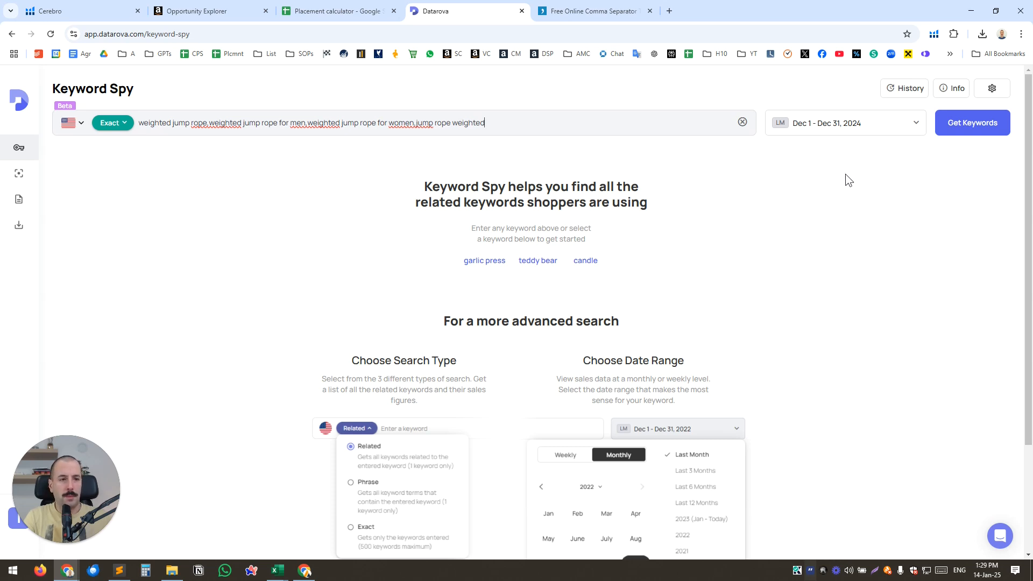
left_click(967, 122)
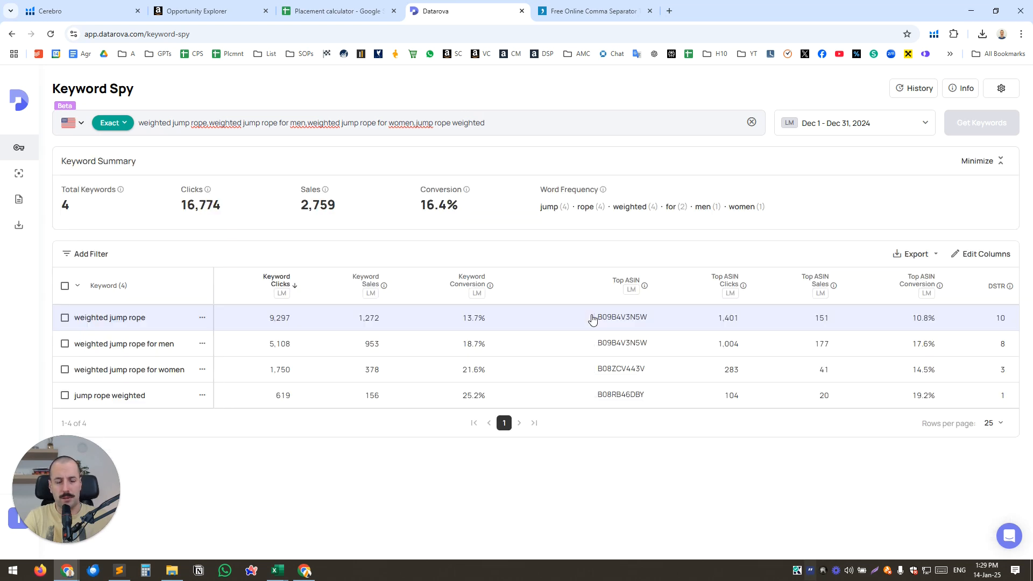
Examine the top ASIN and DSTR values of the four keywords, and return to the Placement calculator's Ranking sheet.
mouse_move(591, 318)
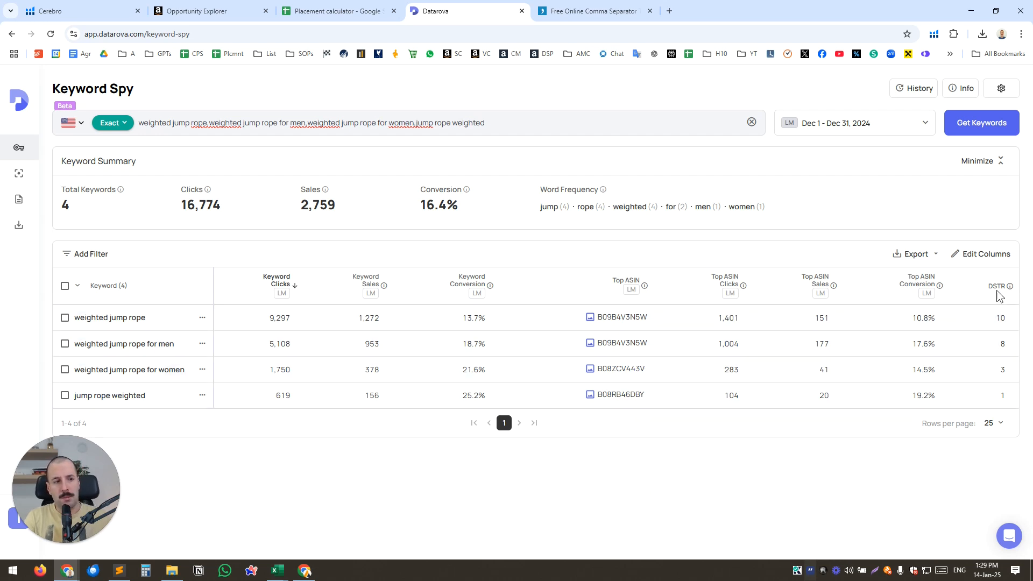
mouse_move(994, 291)
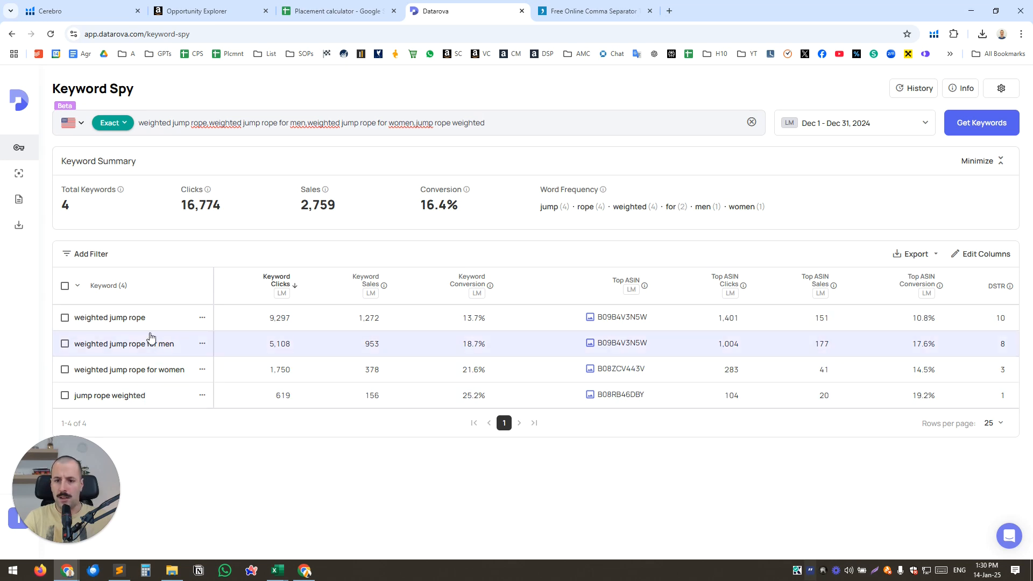
left_click(329, 11)
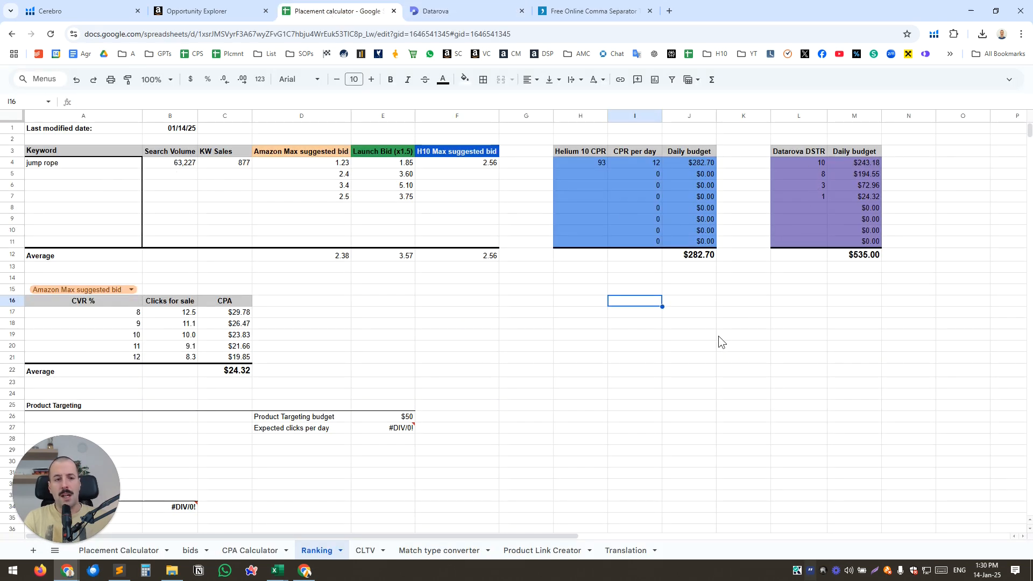
left_click(698, 305)
left_click(626, 337)
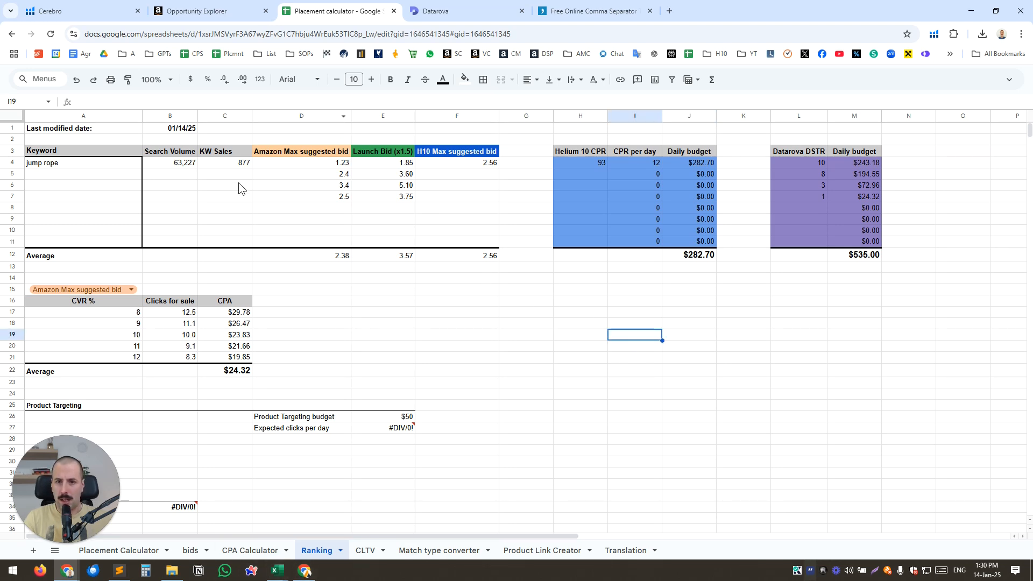
left_click(336, 198)
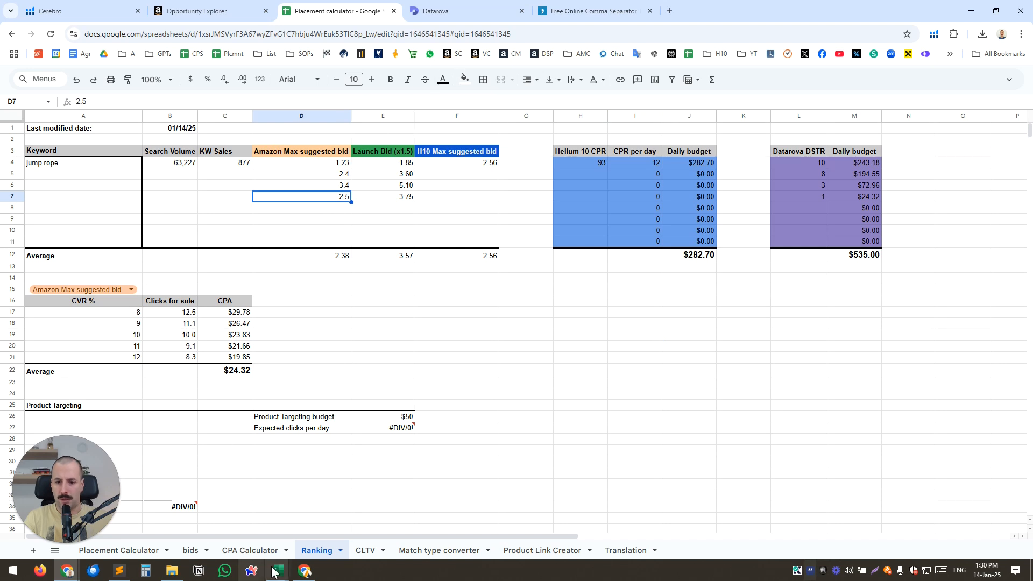
Copy the H10 PPC Sugg. Max Bid values from H2:H5 of the US_AMAZON_cerebro workbook into F4:F7 of the Placement calculator.
mouse_move(278, 569)
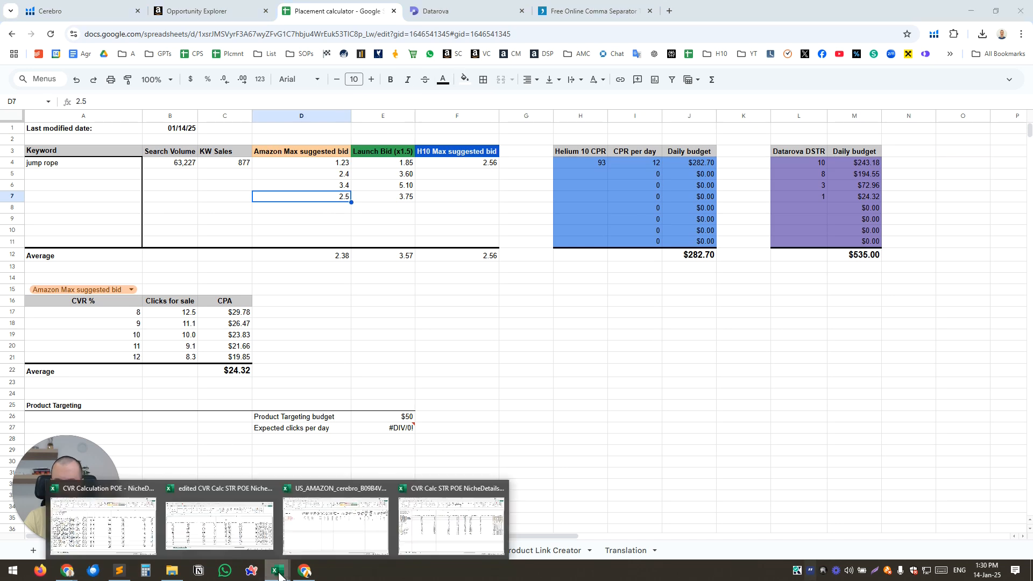
left_click(320, 522)
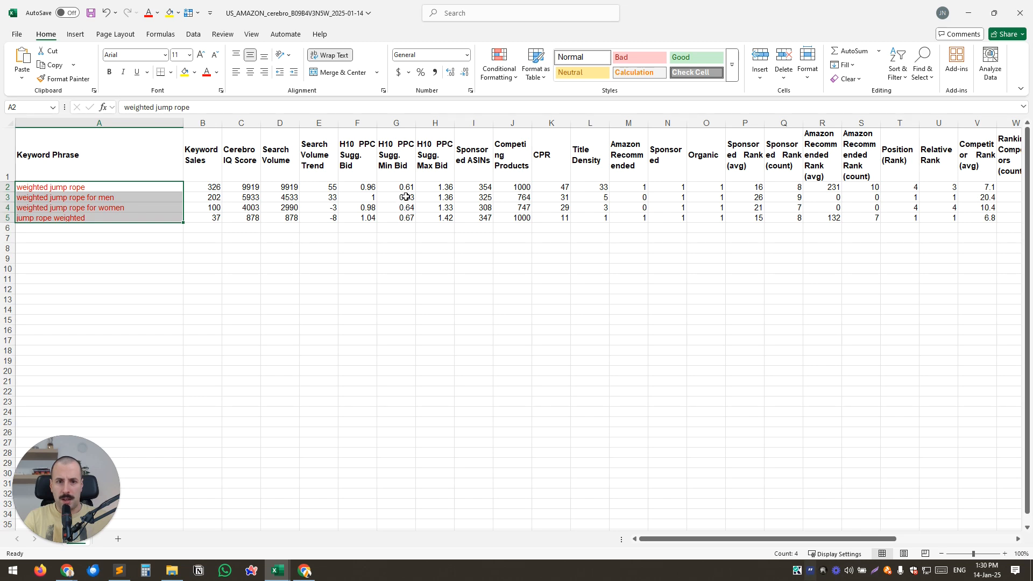
left_click_drag(435, 188, 435, 221)
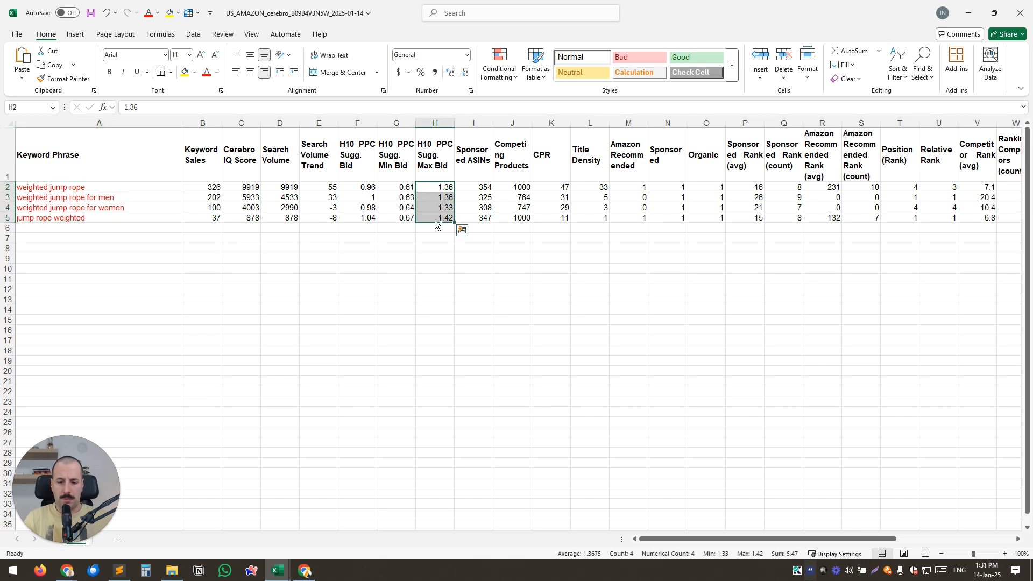
key("ctrl+c")
key("alt+Tab")
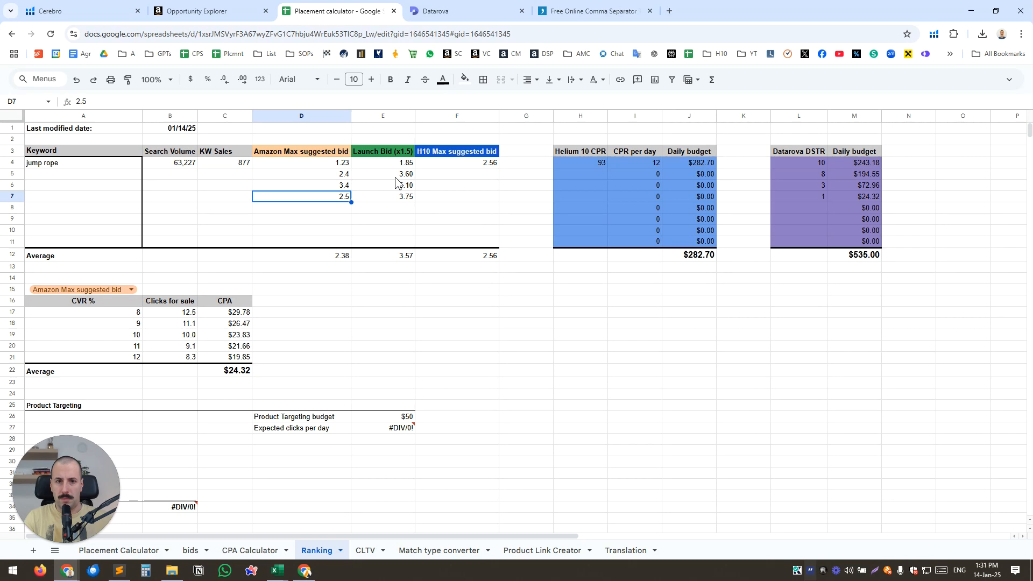
left_click(476, 166)
key("ctrl+v")
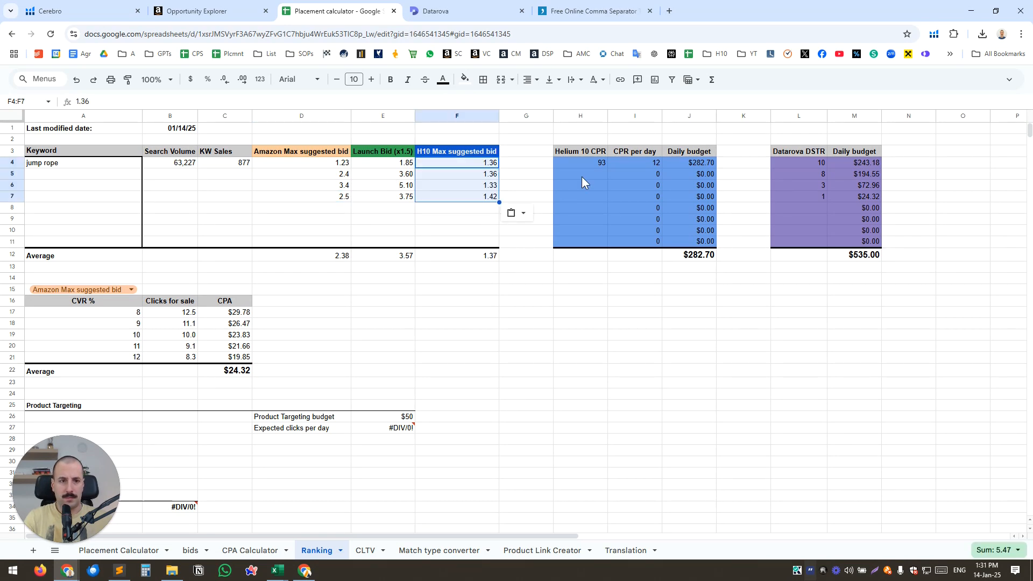
Copy the CPR values from K2:K5 of the US_AMAZON_cerebro workbook into the Helium 10 CPR cells H4:H7 of the Placement calculator.
key("alt+Tab")
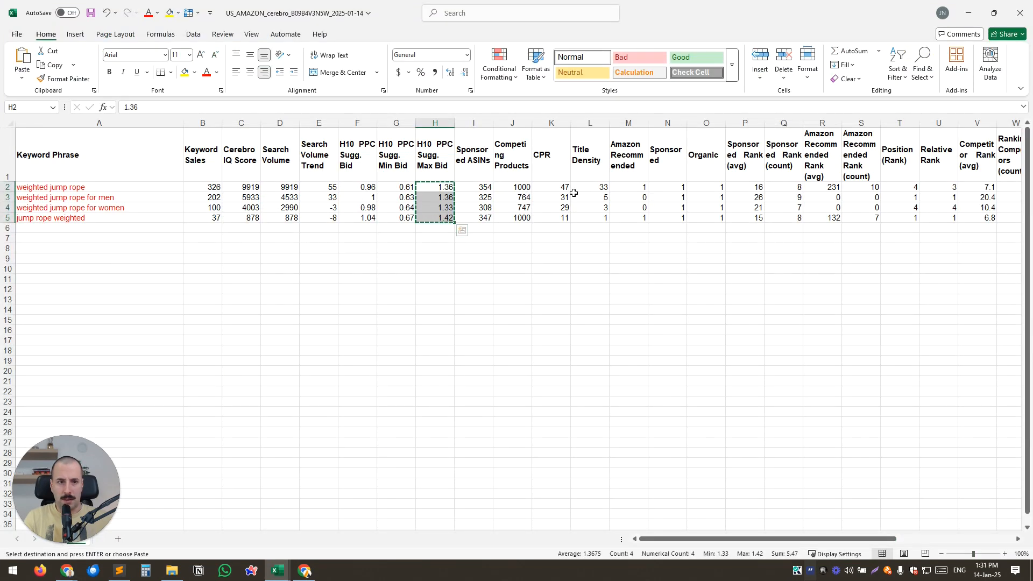
left_click_drag(557, 187, 557, 217)
key("ctrl+c")
key("alt+Tab")
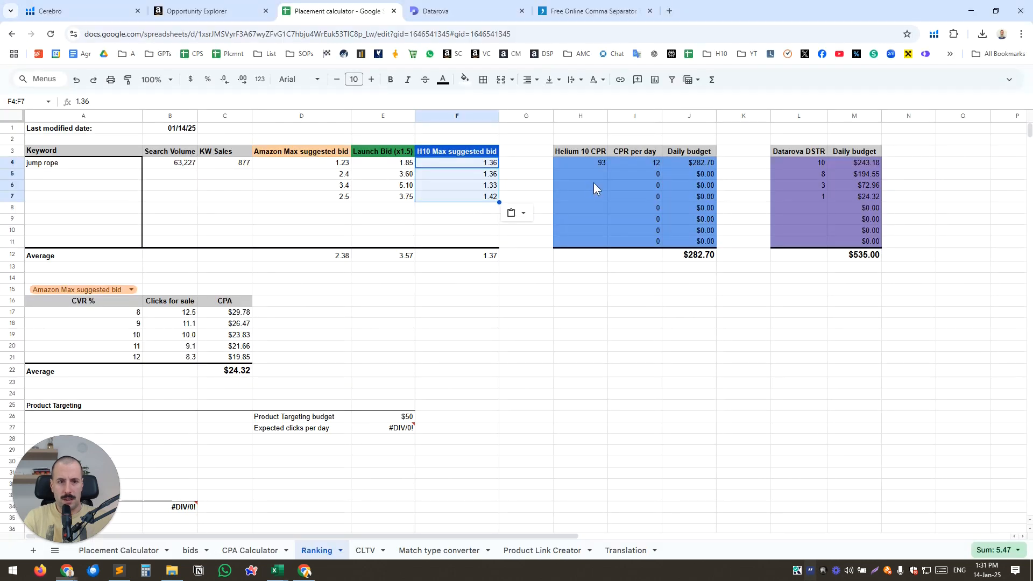
left_click(587, 163)
key("ctrl+v")
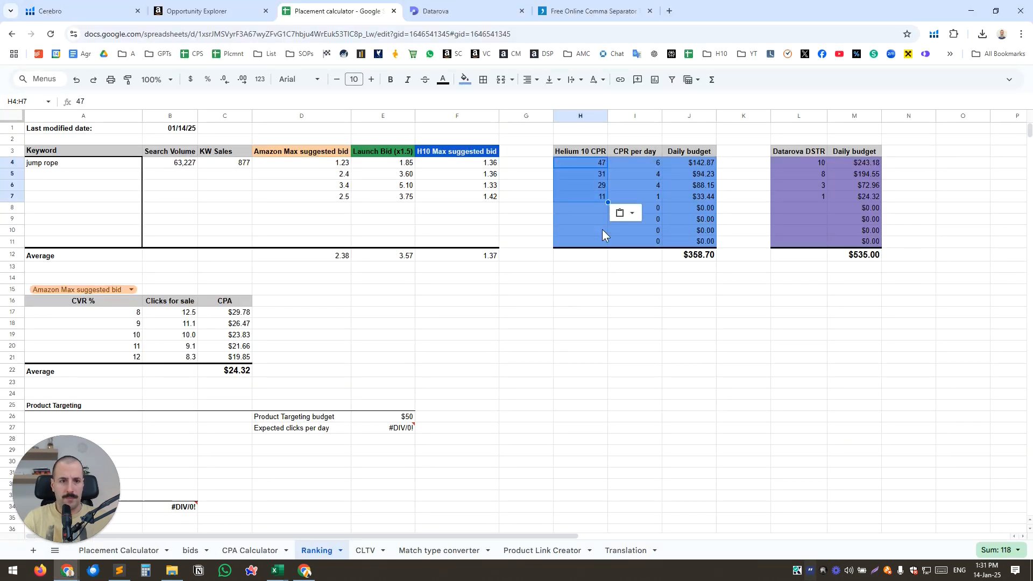
left_click(611, 276)
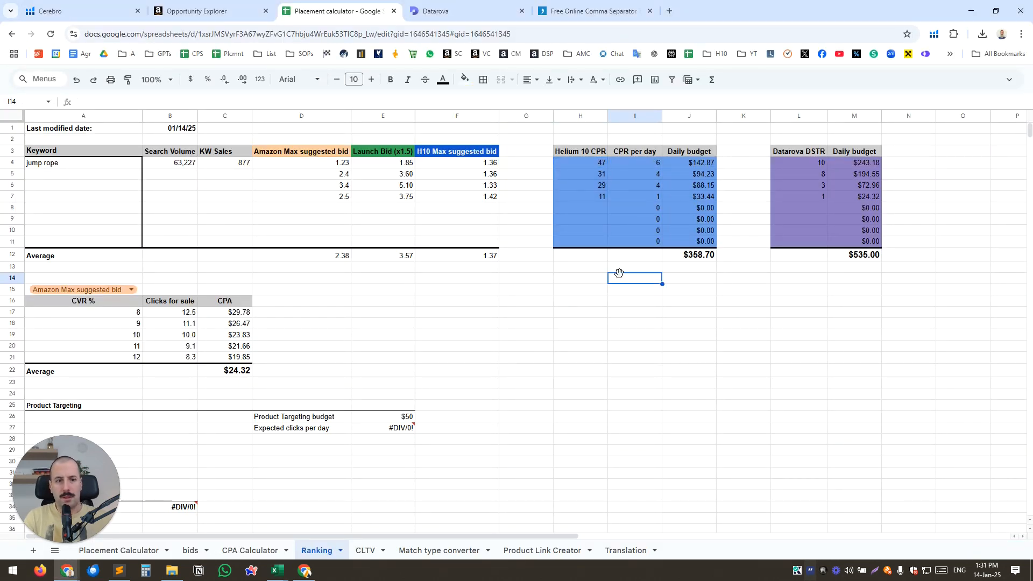
Review the CPR per day and Daily budget calculations in the Helium 10 CPR and Datarova DSTR tables.
left_click(615, 223)
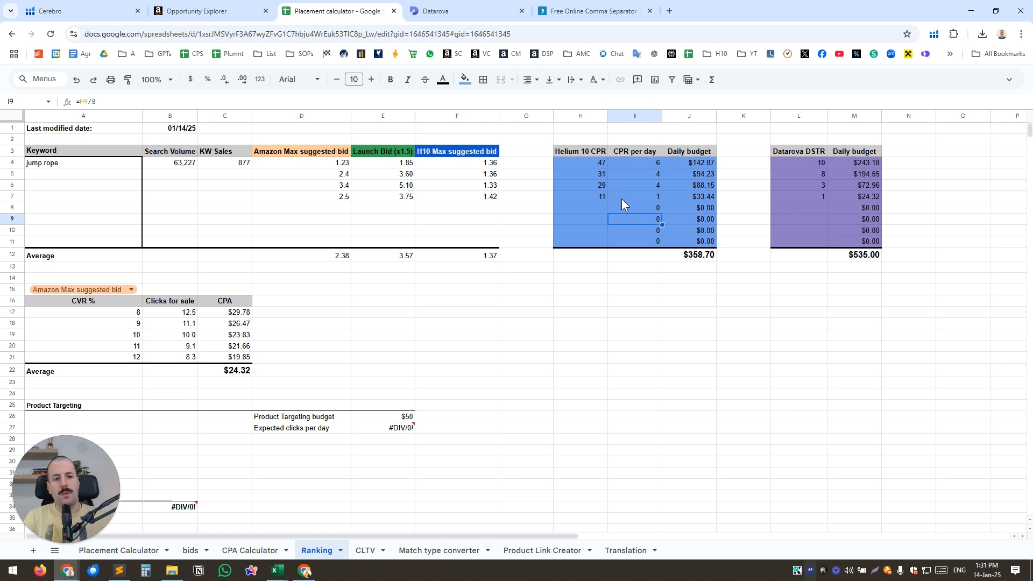
left_click(631, 209)
left_click(837, 207)
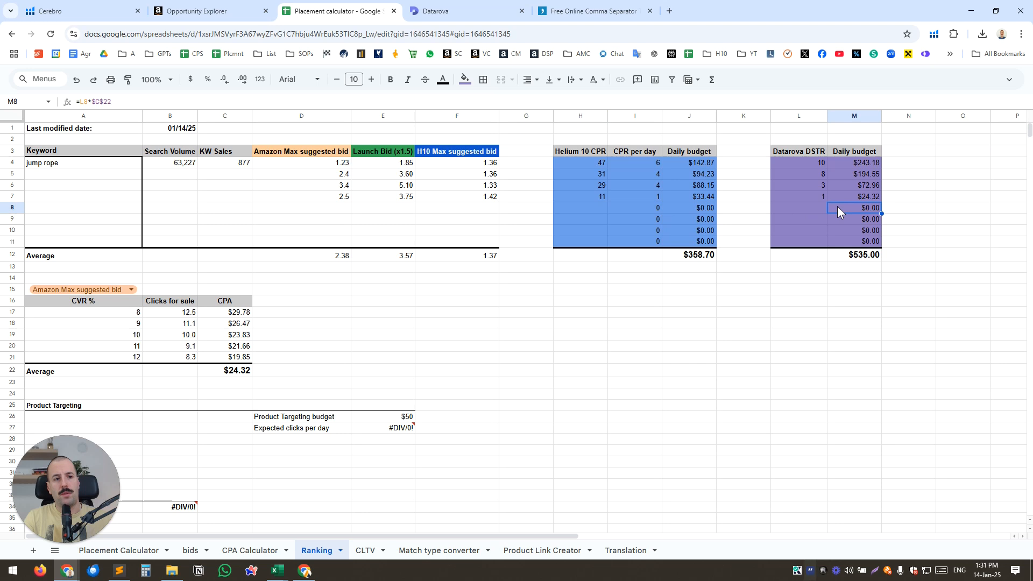
left_click(692, 337)
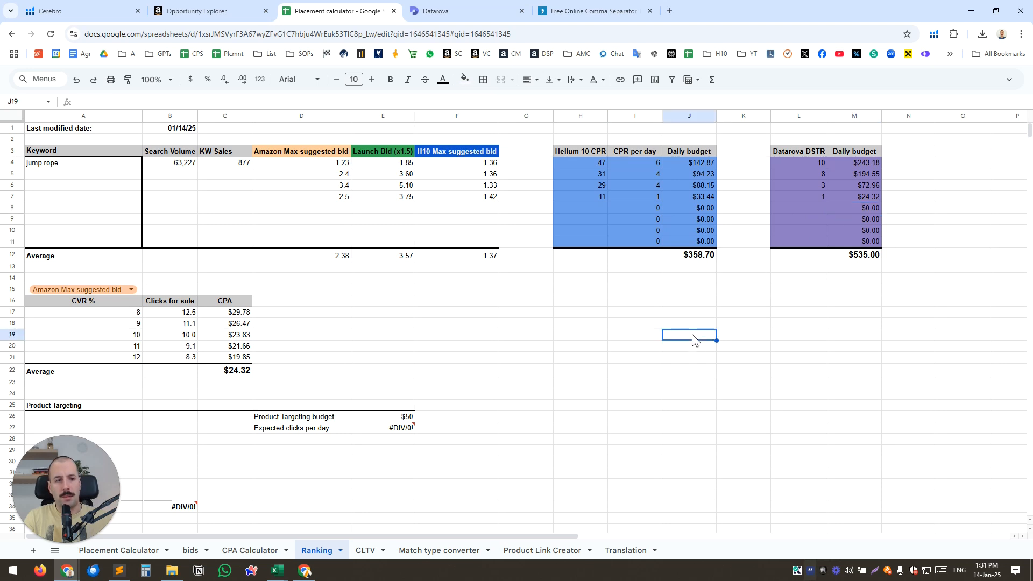
left_click(690, 269)
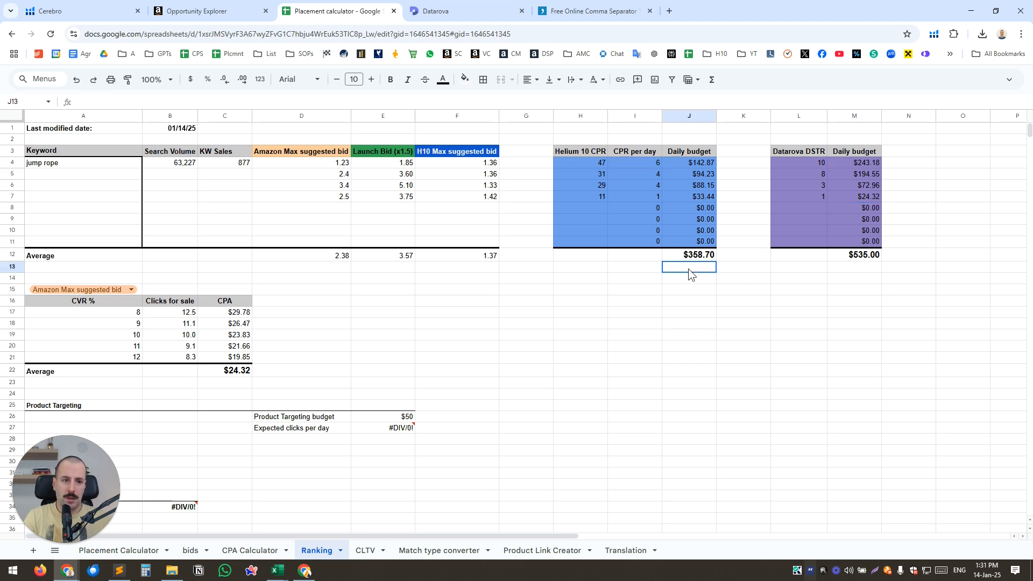
left_click(850, 277)
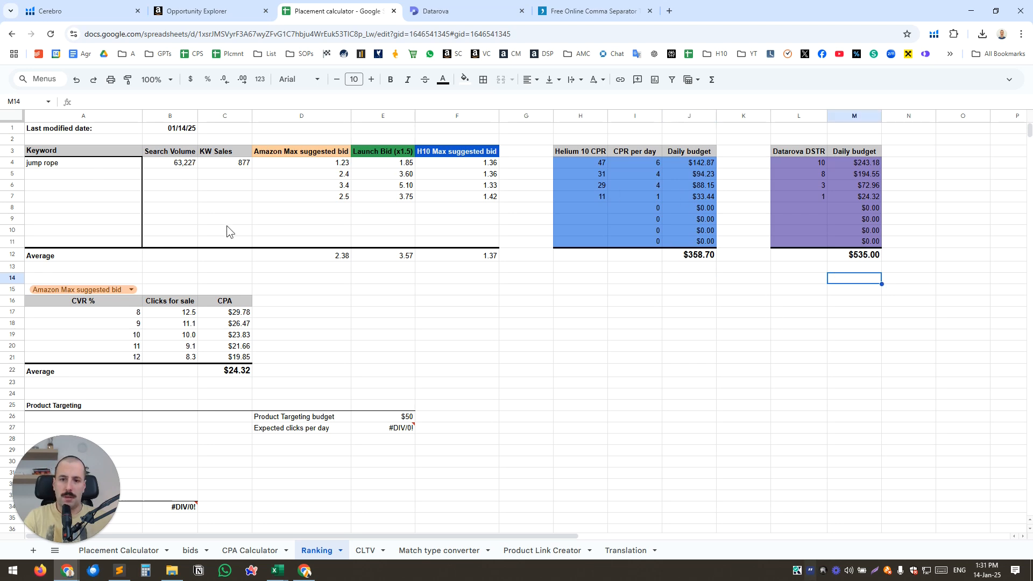
Replace the keyword list from A4 with weighted jump rope, weighted jump rope for men, weighted jump rope for women and jump rope weighted from the clipboard history.
left_click(86, 162)
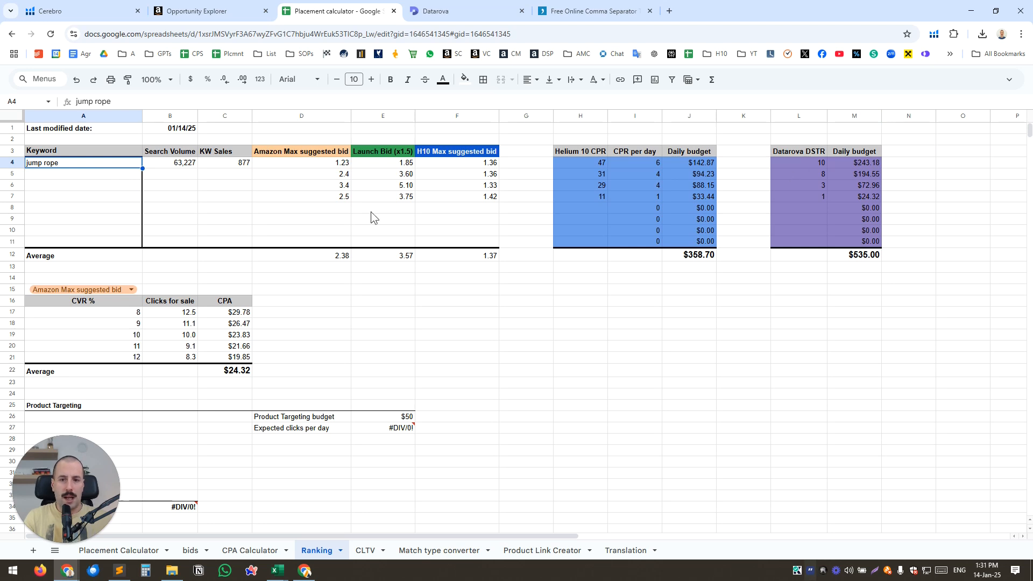
key("ctrl+grave")
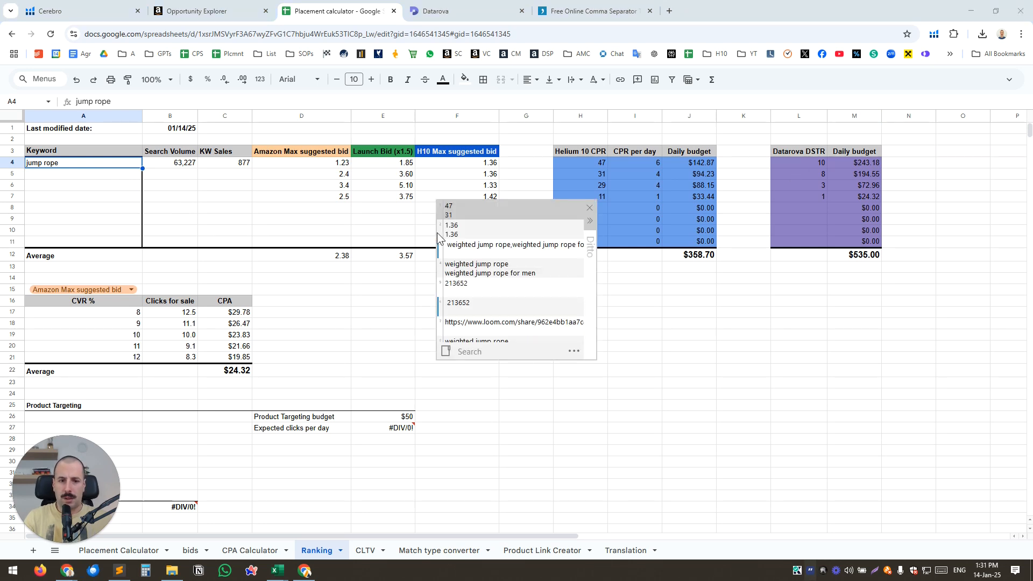
double_click(486, 269)
left_click(446, 316)
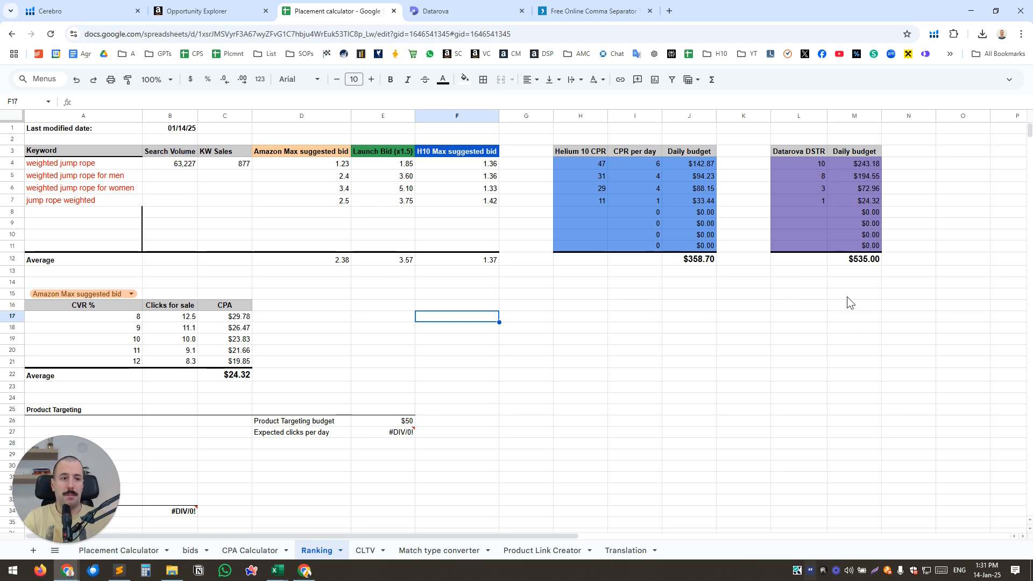
Compare the total daily ranking budget based on Datarova DSTR in M12 with the Helium 10 CPR total in J12.
left_click(858, 261)
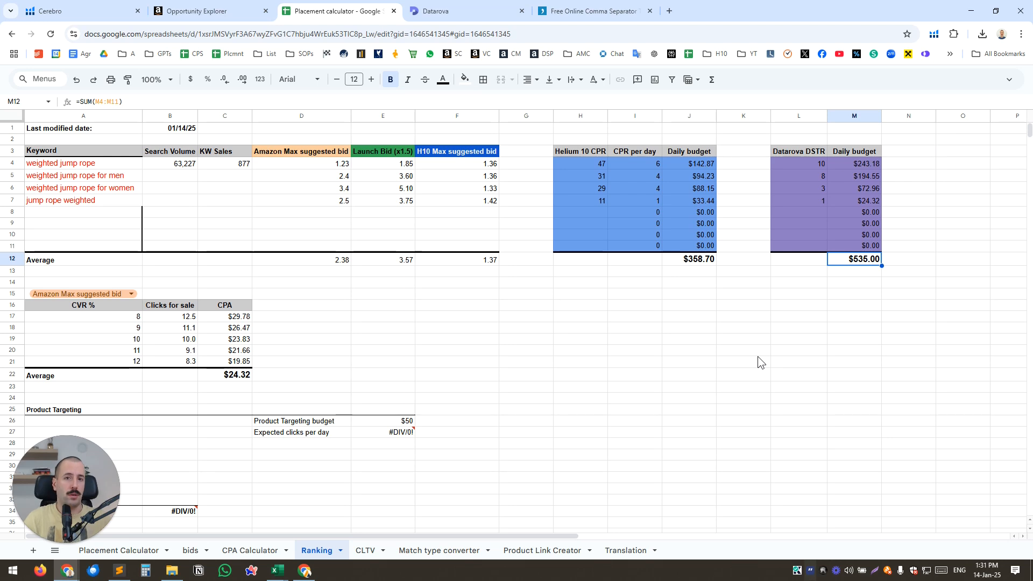
left_click(687, 330)
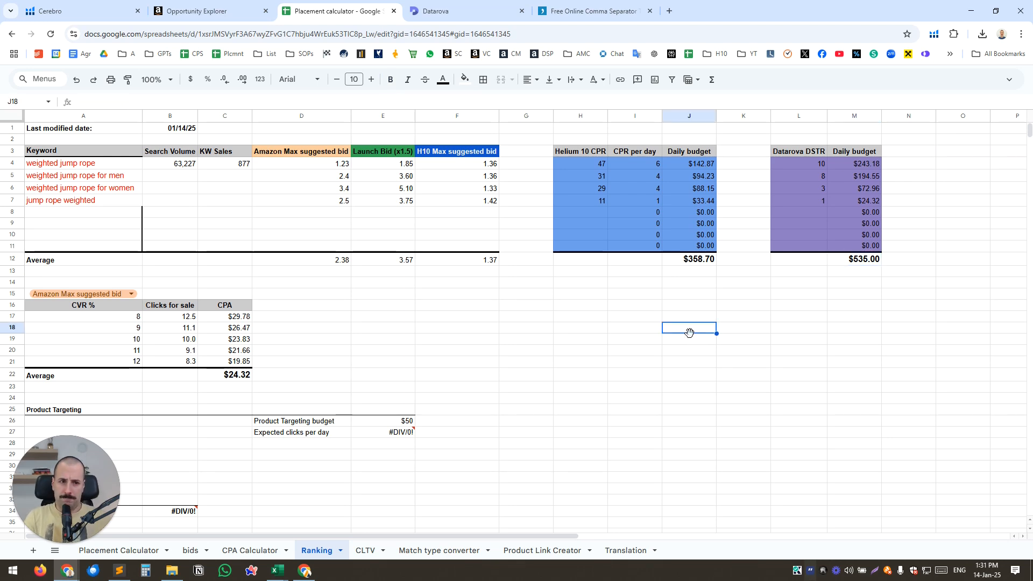
left_click(604, 329)
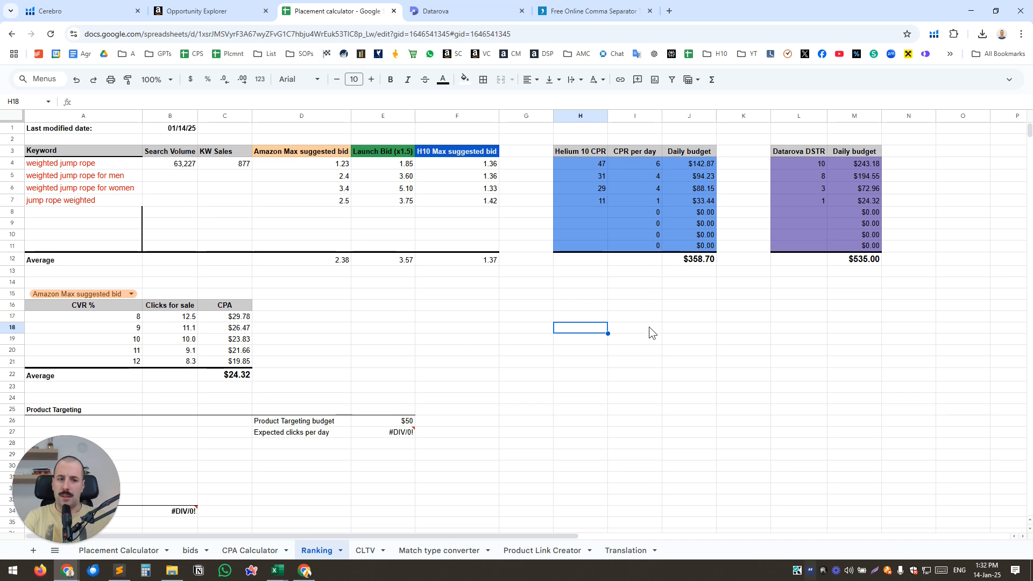
left_click(644, 304)
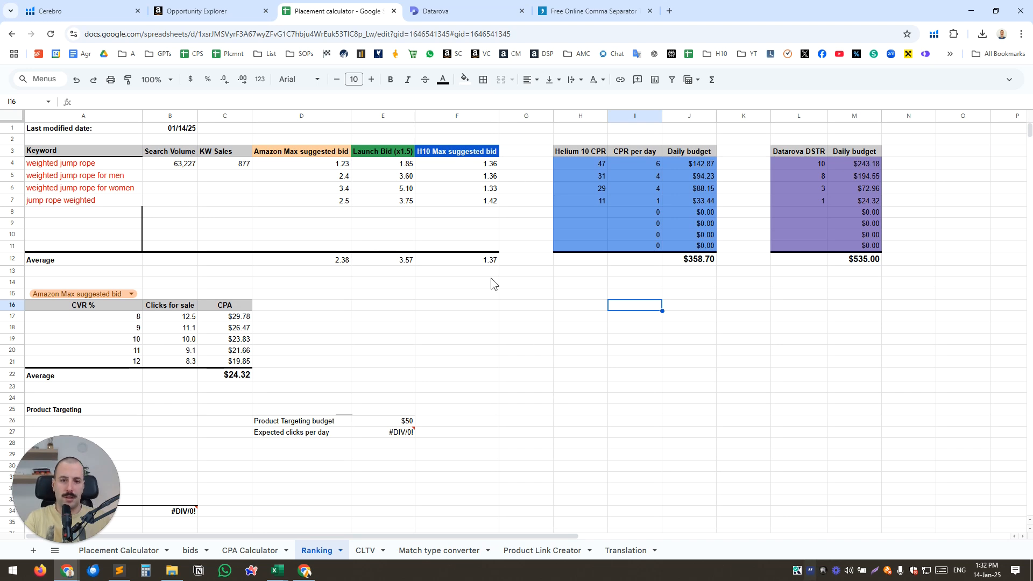
left_click(625, 365)
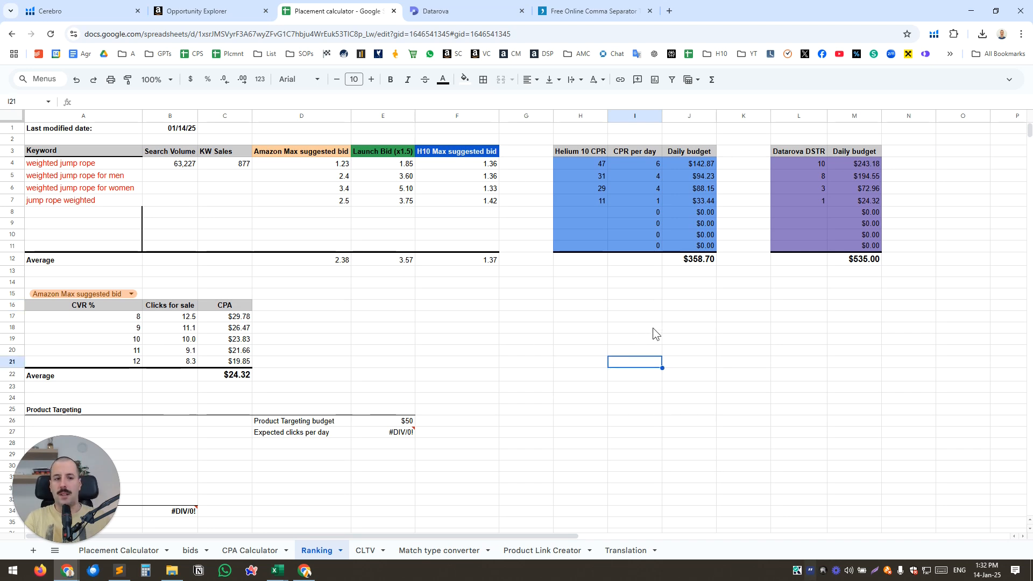
left_click(683, 317)
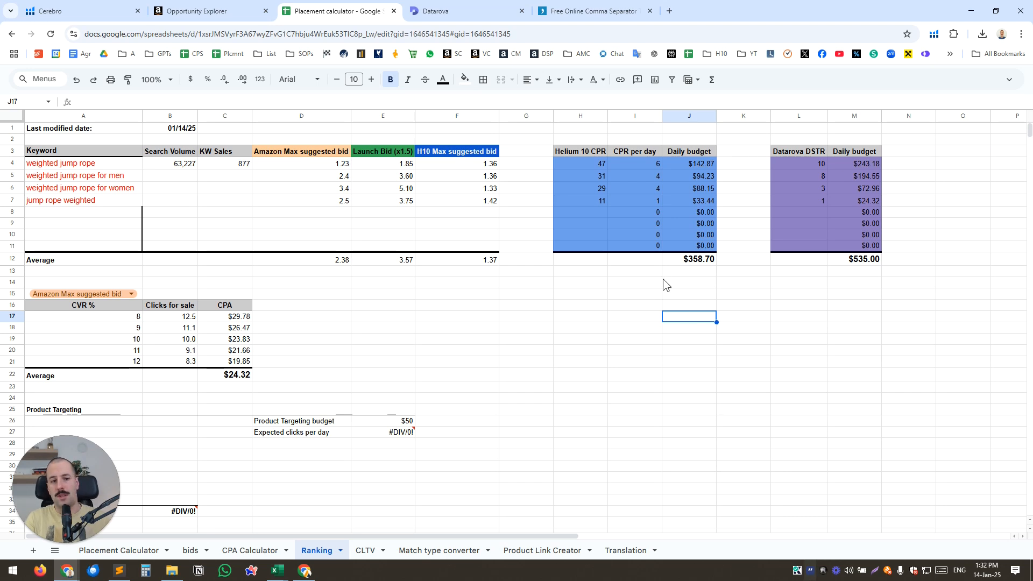
left_click(535, 340)
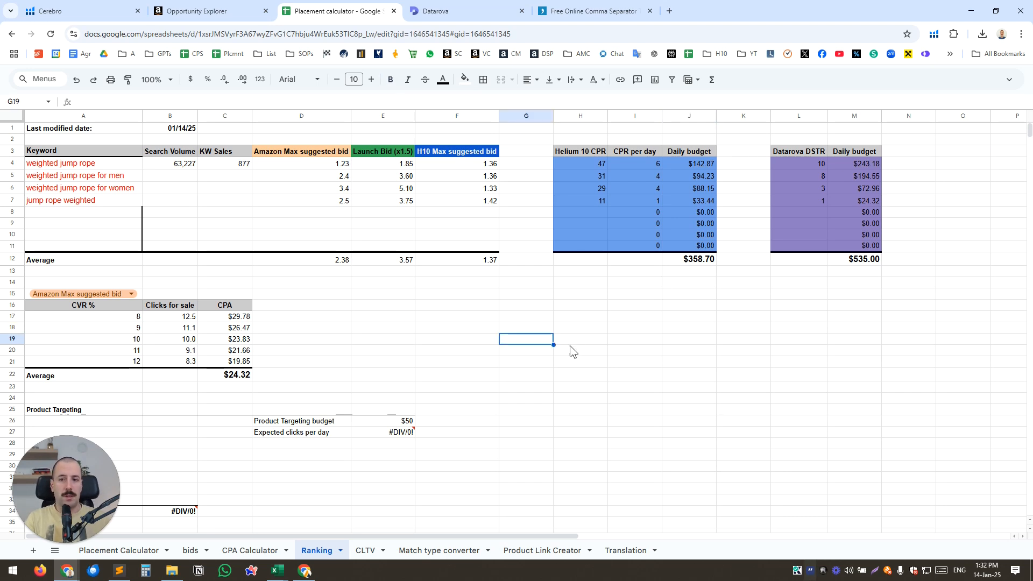
left_click(694, 260)
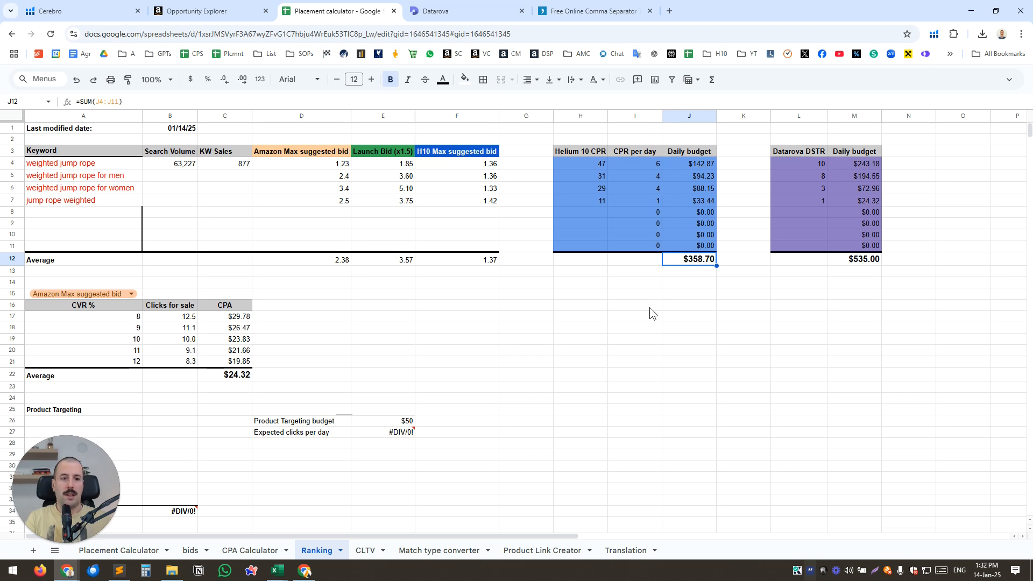